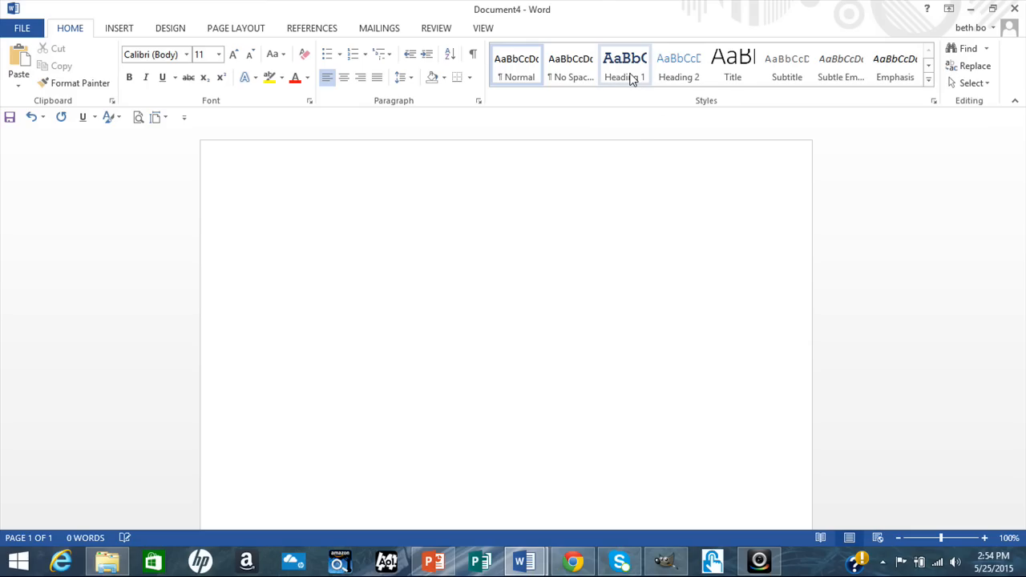
- Modify the Heading 1 style to use Bookman Old Style at 18 pt in the blue Accent 1 theme colour
{"action": "right_click", "coordinate": [630, 78]}
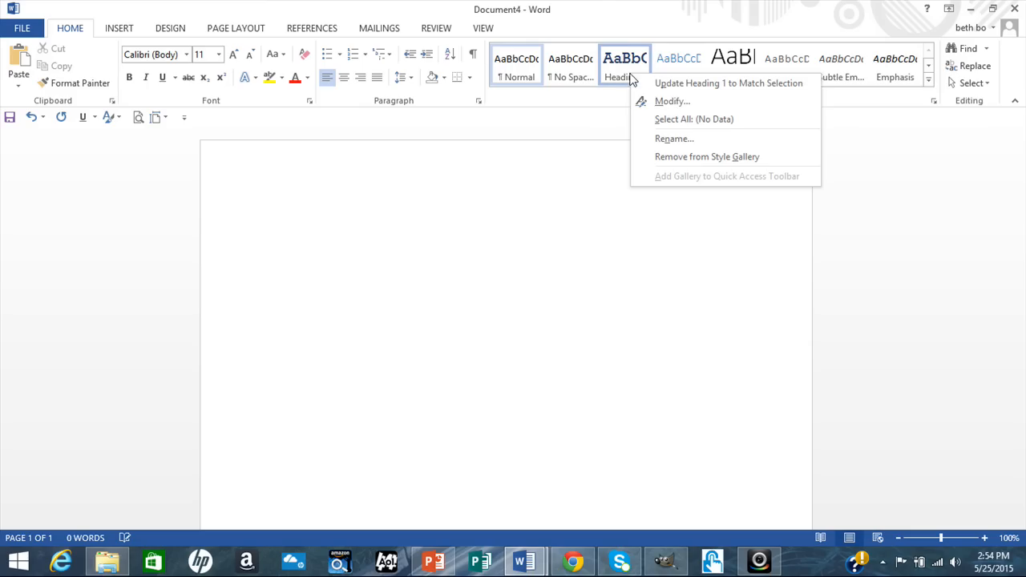
{"action": "left_click", "coordinate": [665, 102]}
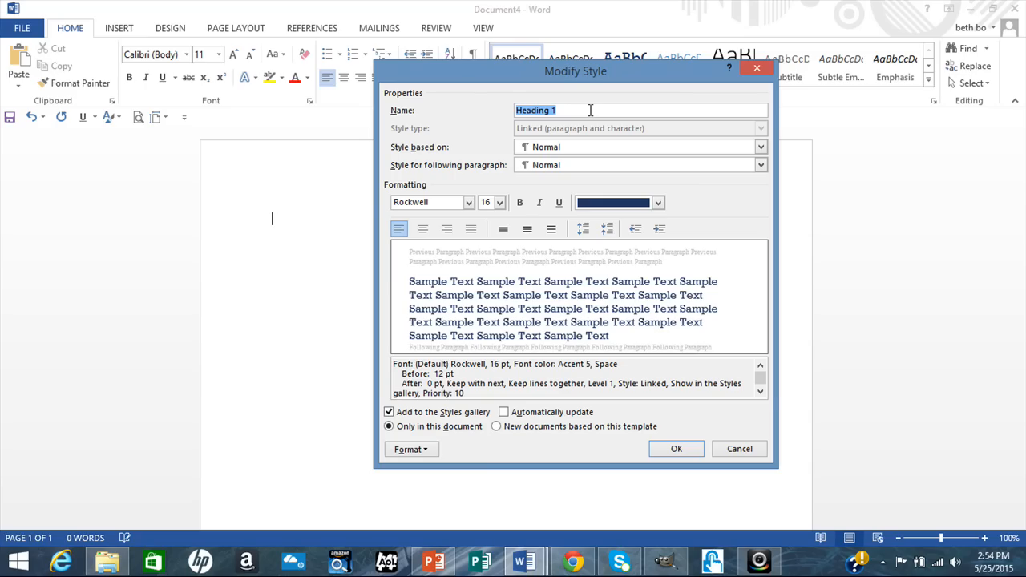
{"action": "left_click", "coordinate": [469, 202]}
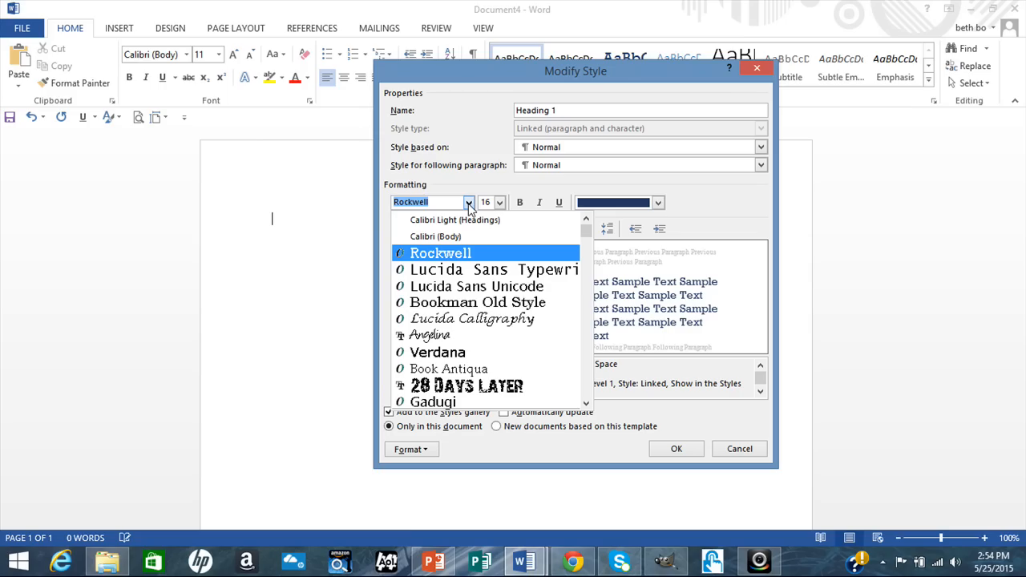
{"action": "left_click", "coordinate": [481, 306]}
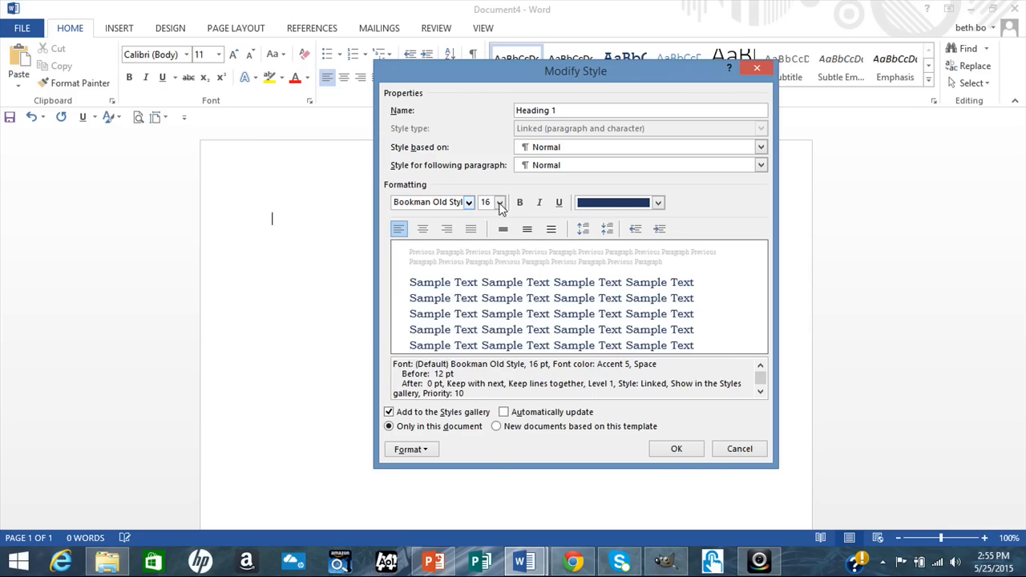
{"action": "left_click", "coordinate": [499, 203]}
{"action": "left_click", "coordinate": [484, 285]}
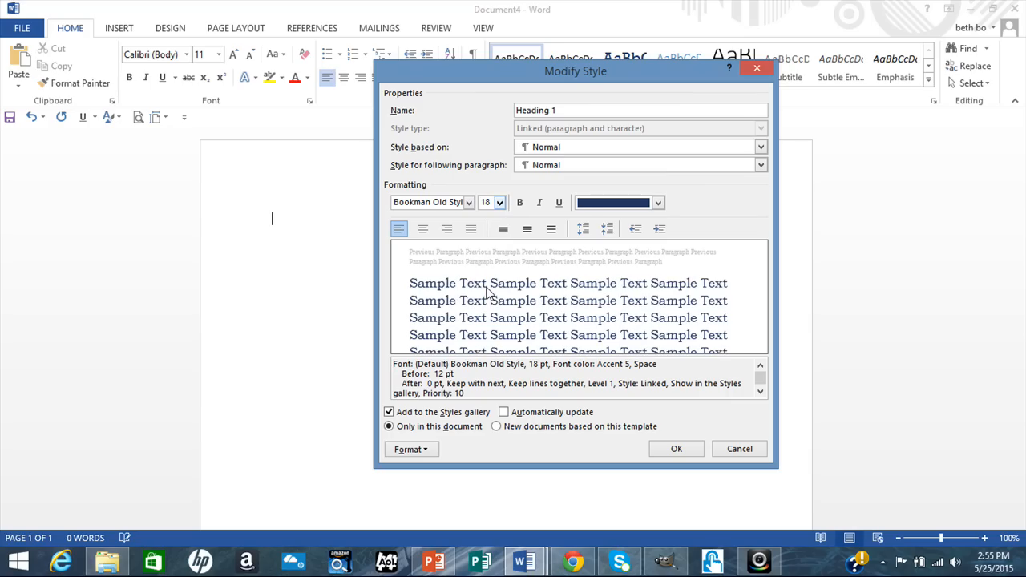
{"action": "left_click", "coordinate": [658, 204]}
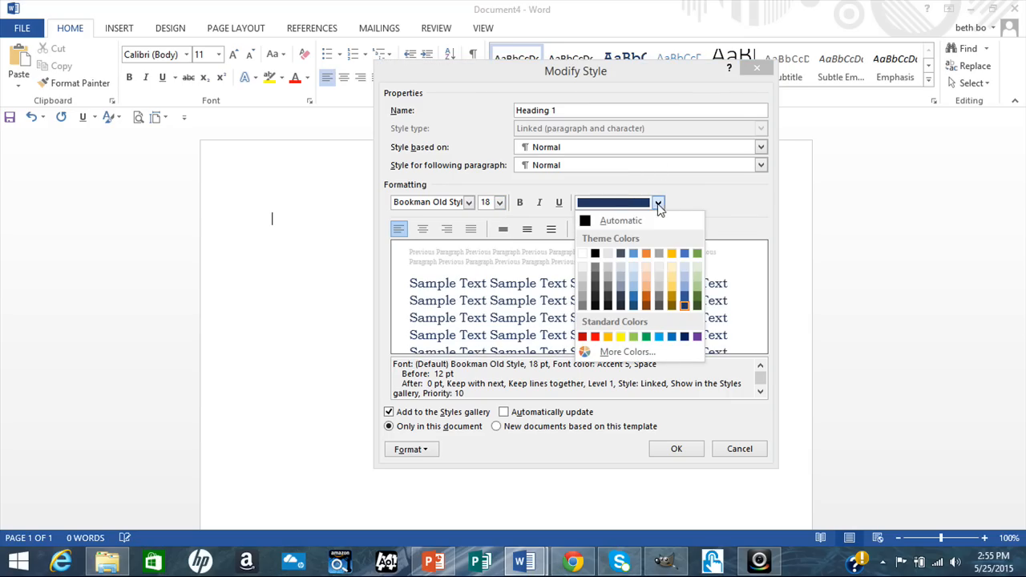
{"action": "left_click", "coordinate": [632, 254]}
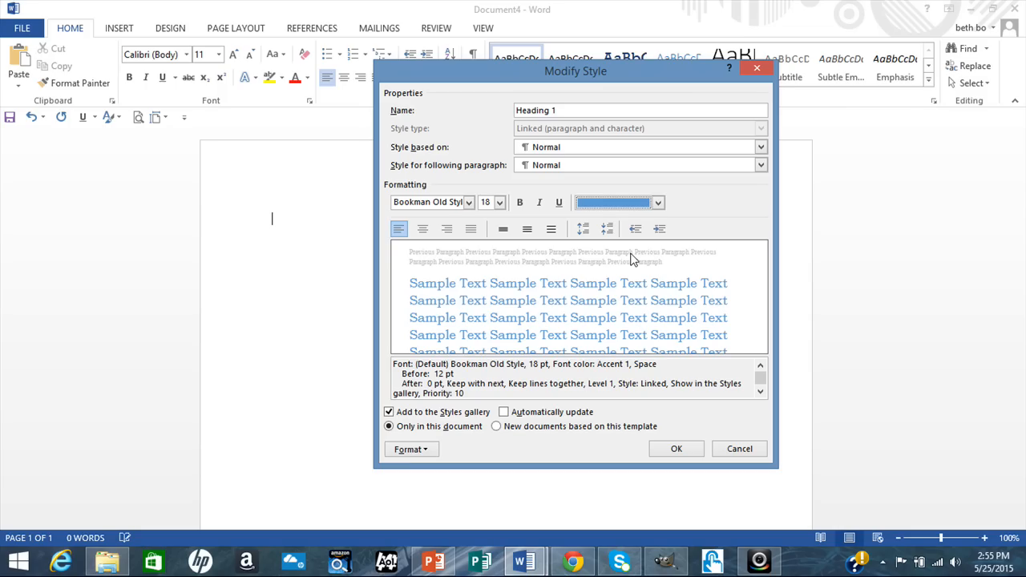
- Centre the Heading 1 style's text, turn on automatic updating and apply the style changes
{"action": "left_click", "coordinate": [422, 230]}
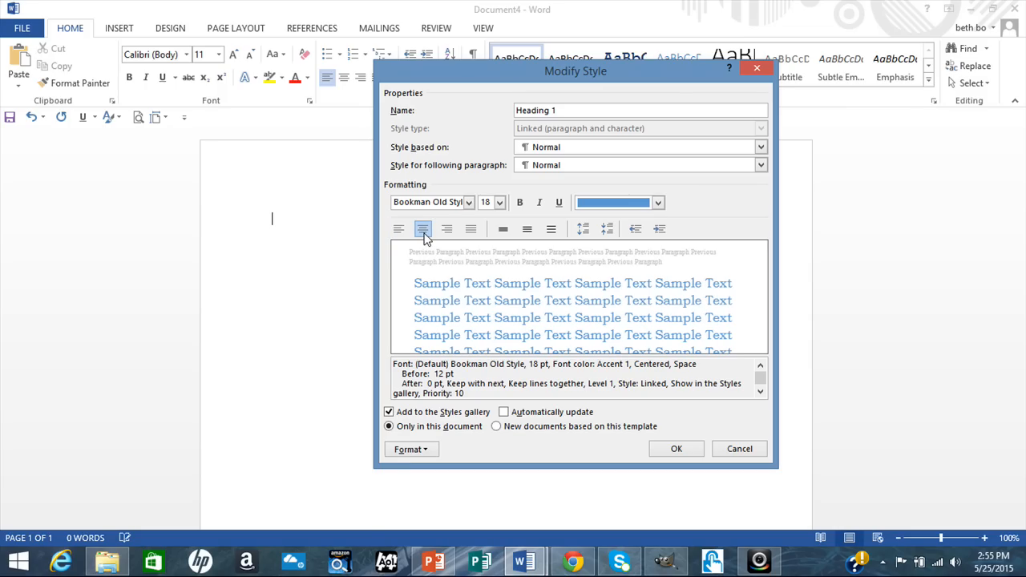
{"action": "left_click", "coordinate": [410, 449]}
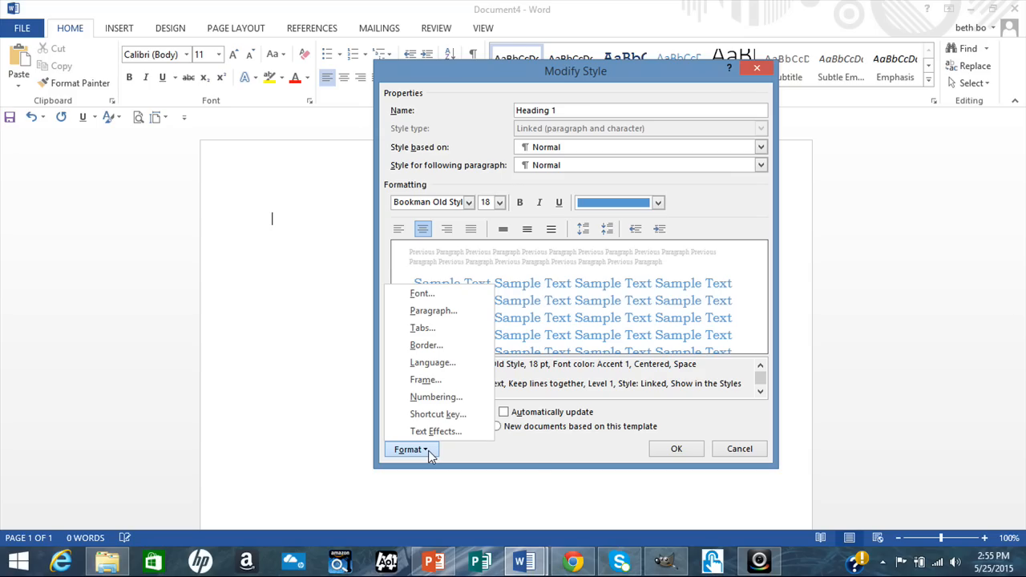
{"action": "left_click", "coordinate": [429, 454]}
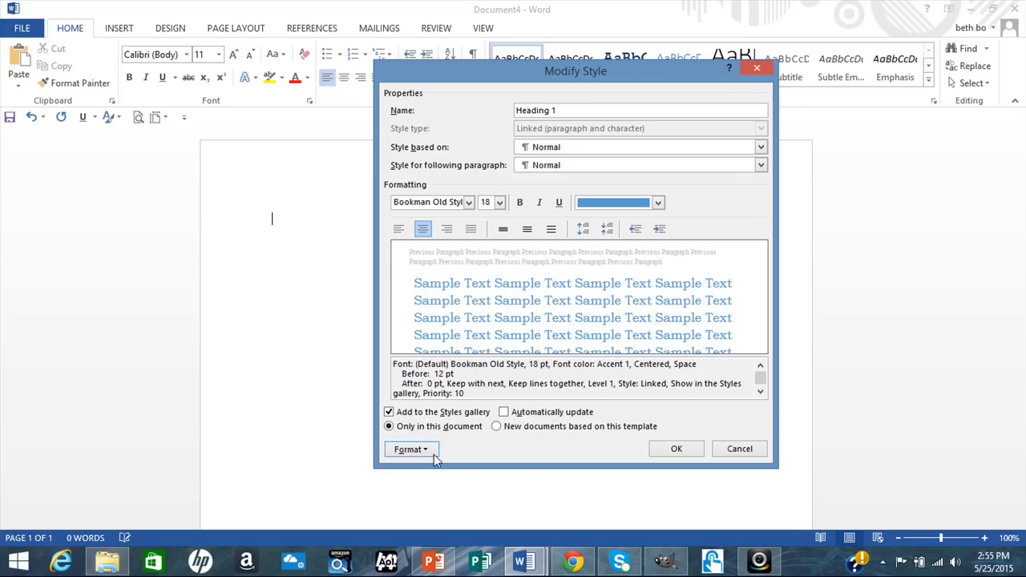
{"action": "left_click", "coordinate": [506, 414]}
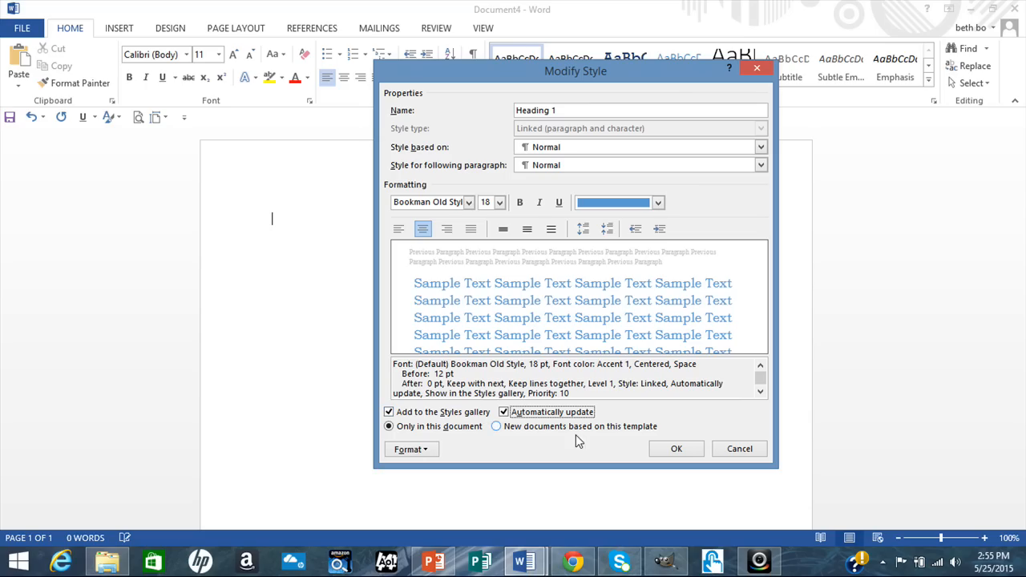
{"action": "left_click", "coordinate": [676, 448]}
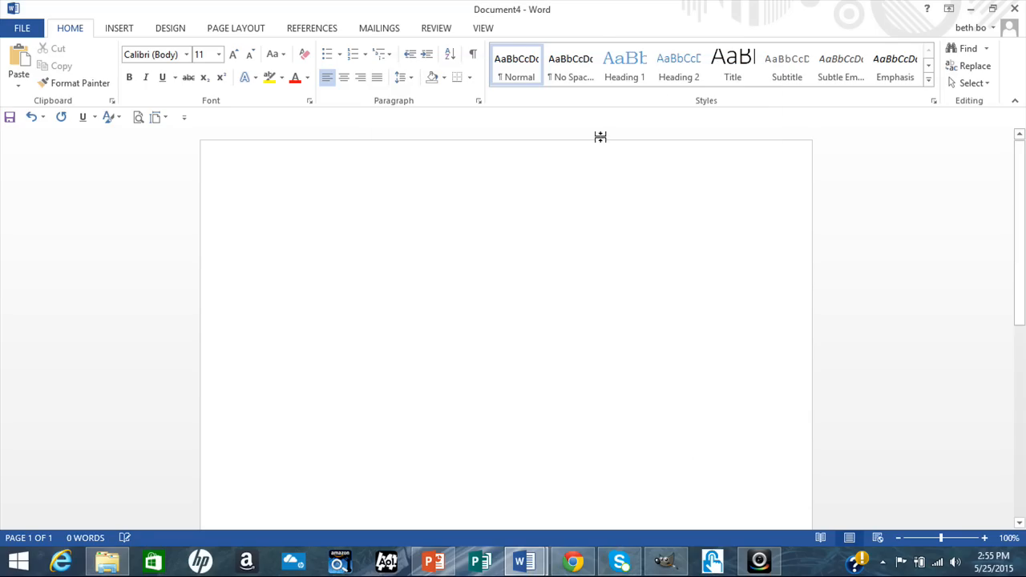
- Review the modified Heading 1 style's settings and close them
{"action": "right_click", "coordinate": [634, 74]}
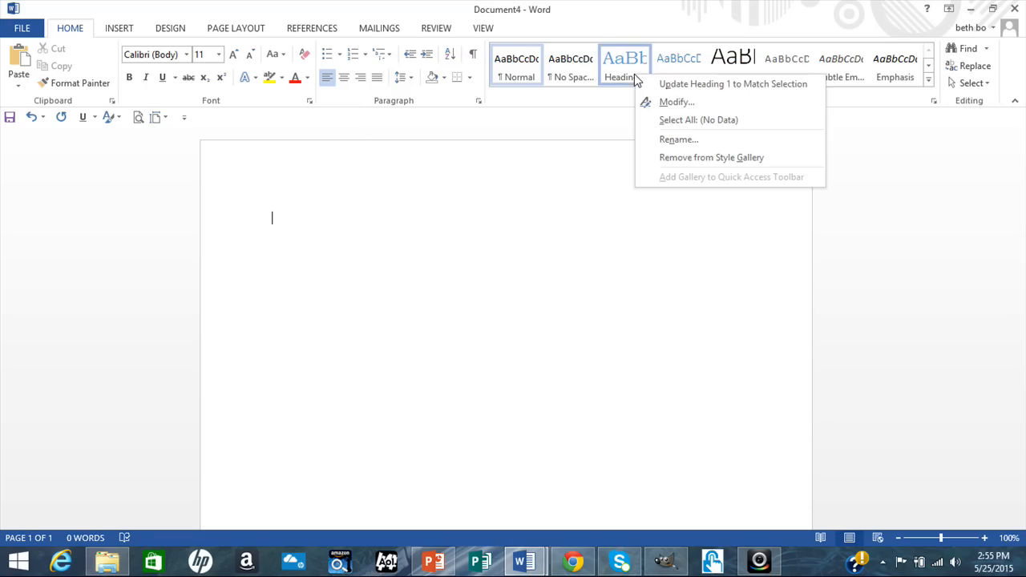
{"action": "left_click", "coordinate": [657, 101]}
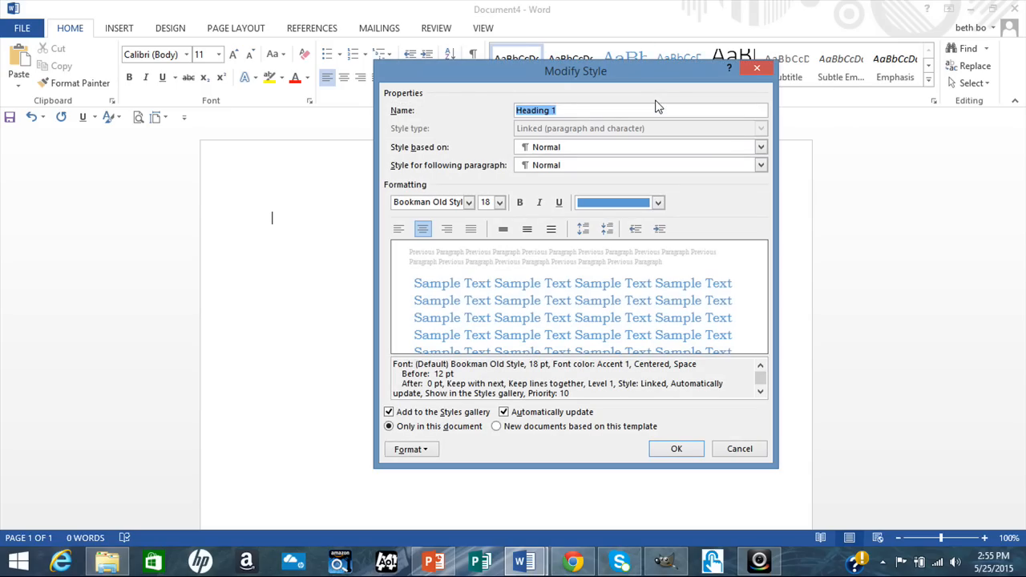
{"action": "left_click", "coordinate": [675, 449]}
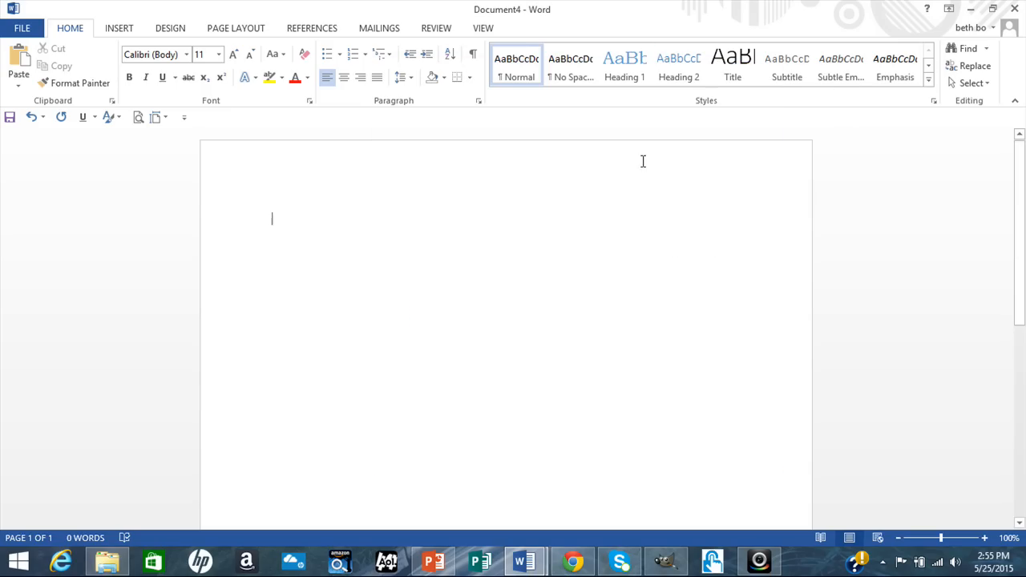
- Enter the title "Creating Style Sheets" in the Heading 1 style, followed by two paragraph breaks
{"action": "left_click", "coordinate": [622, 68]}
{"action": "type", "text": "Cr"}
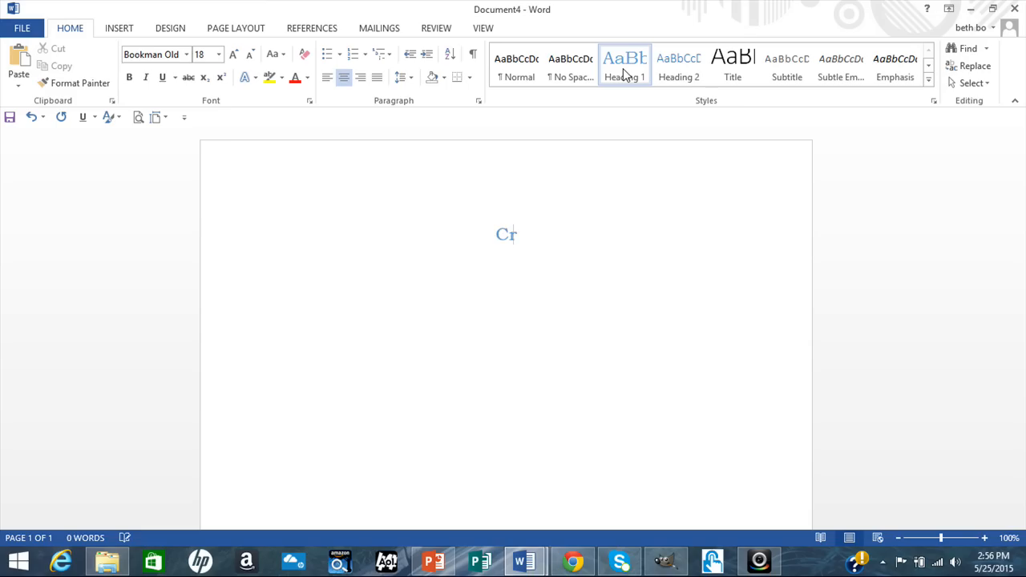
{"action": "type", "text": "eating Style Sheets"}
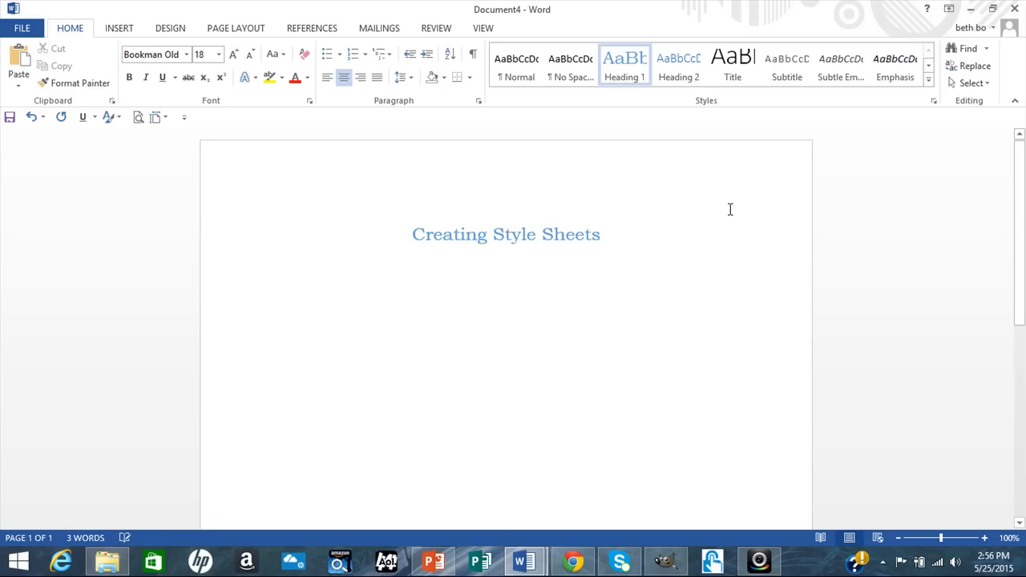
{"action": "key", "text": "Return"}
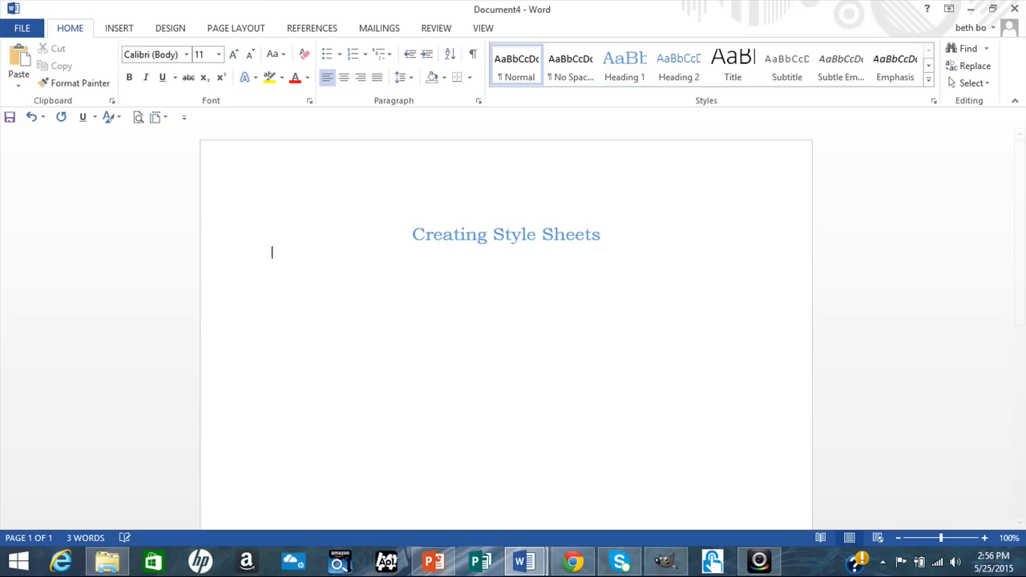
{"action": "key", "text": "Return"}
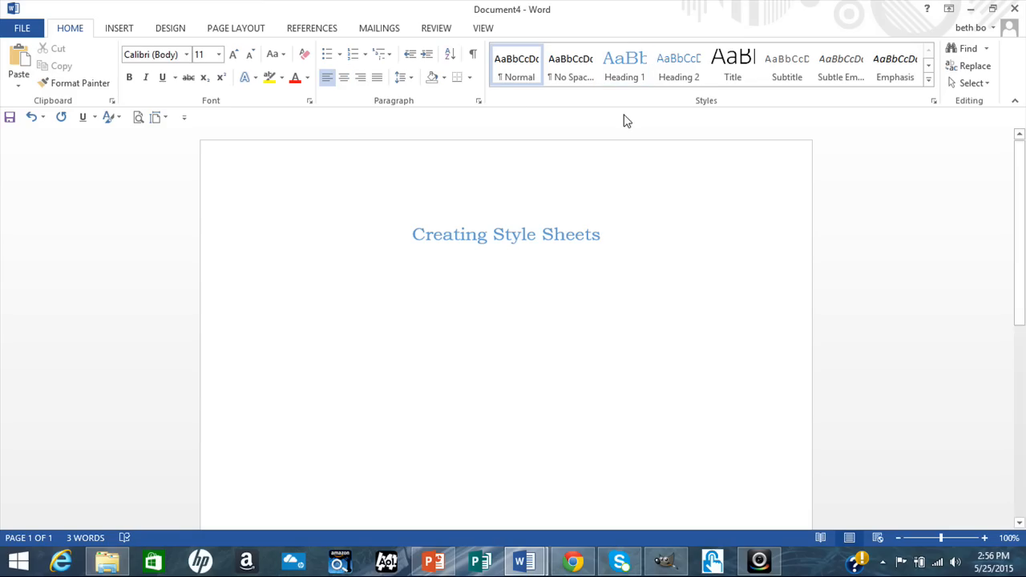
- Open the Normal style for modification and try to rename it Body Text
{"action": "right_click", "coordinate": [522, 65]}
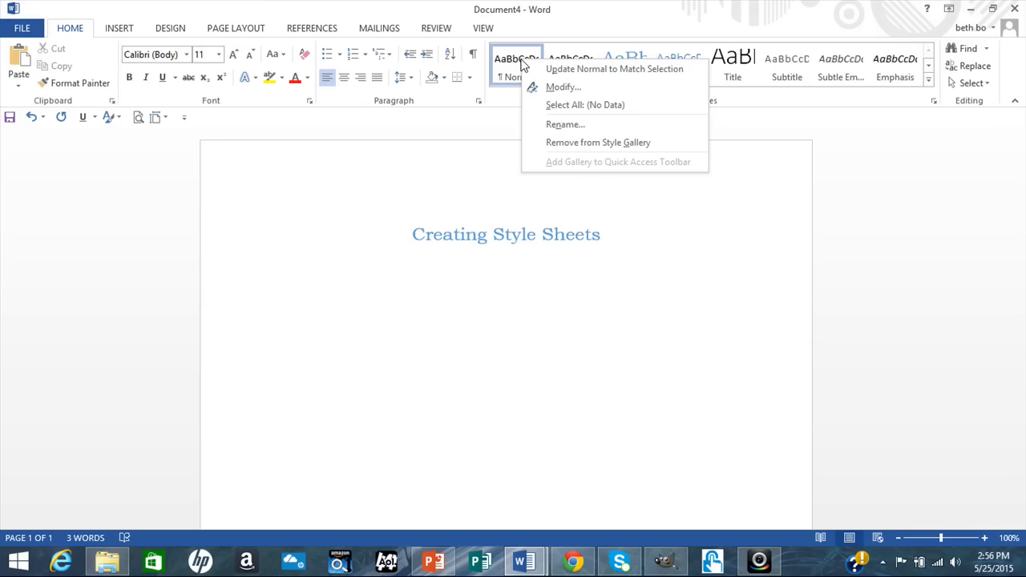
{"action": "left_click", "coordinate": [549, 86]}
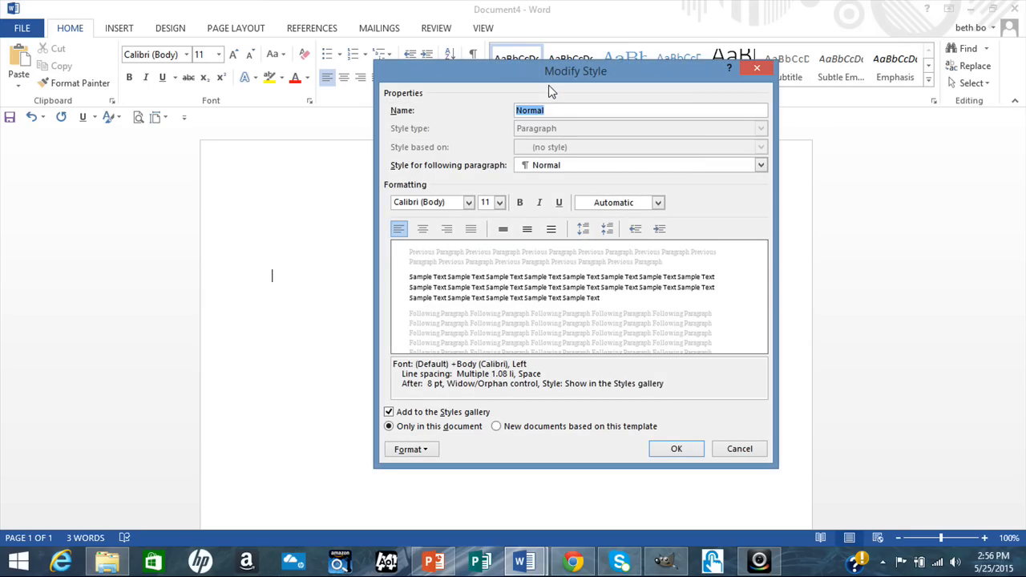
{"action": "type", "text": "Body Text"}
{"action": "left_click", "coordinate": [469, 204]}
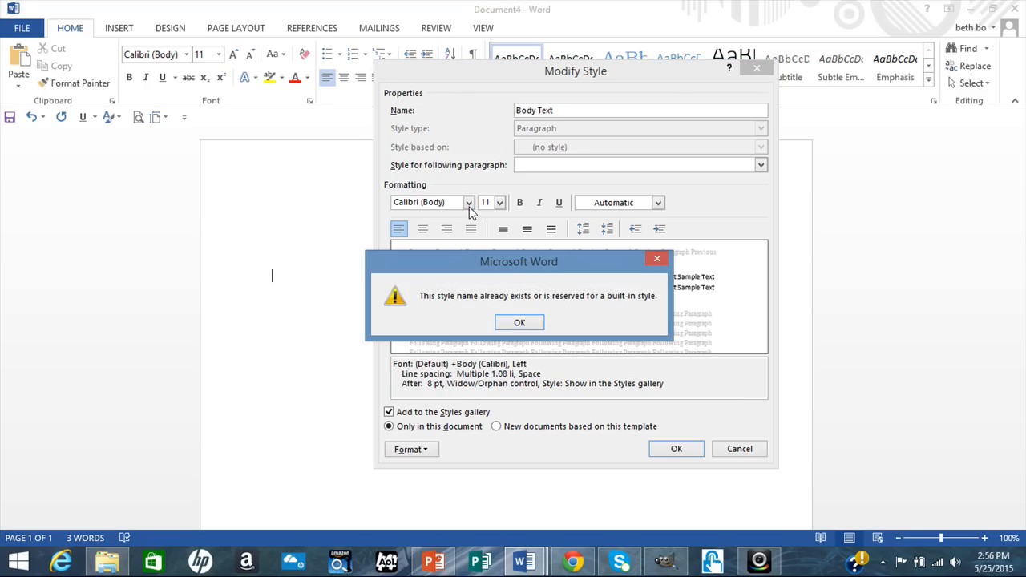
{"action": "left_click", "coordinate": [520, 323]}
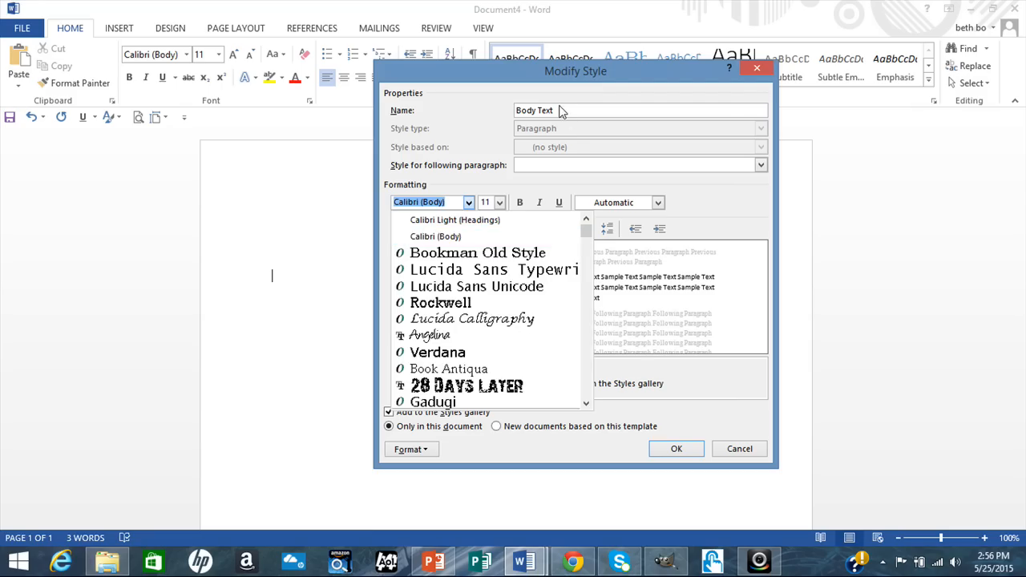
- Set the name of the style being modified to Paragraph Text
{"action": "left_click", "coordinate": [561, 112]}
{"action": "left_click_drag", "start_coordinate": [553, 110], "coordinate": [515, 112]}
{"action": "type", "text": "Para"}
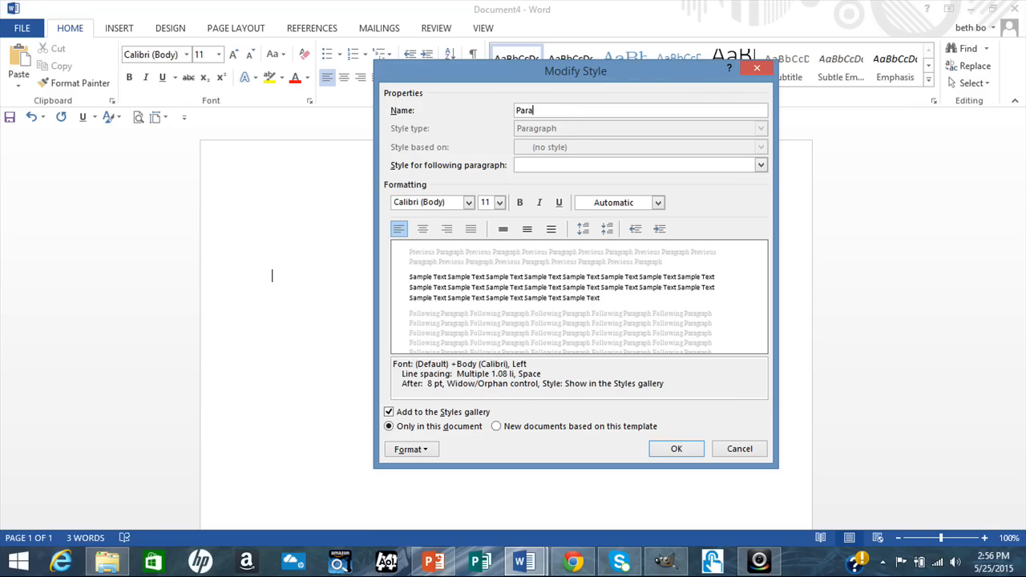
{"action": "type", "text": "graph Text"}
- Set the Paragraph Text style's font to Bookman Old Style and its alignment to justified
{"action": "left_click", "coordinate": [469, 202]}
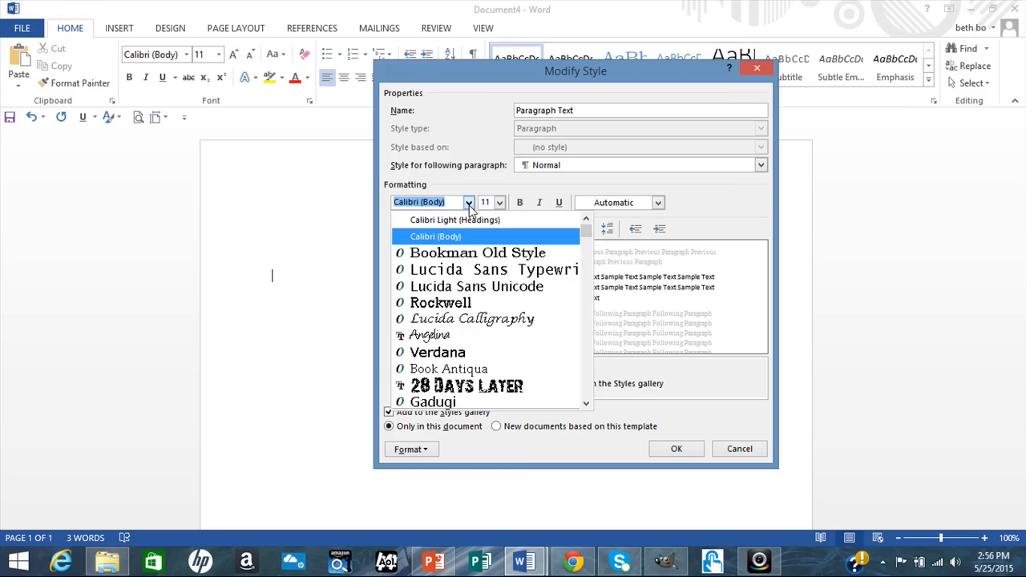
{"action": "left_click", "coordinate": [483, 253]}
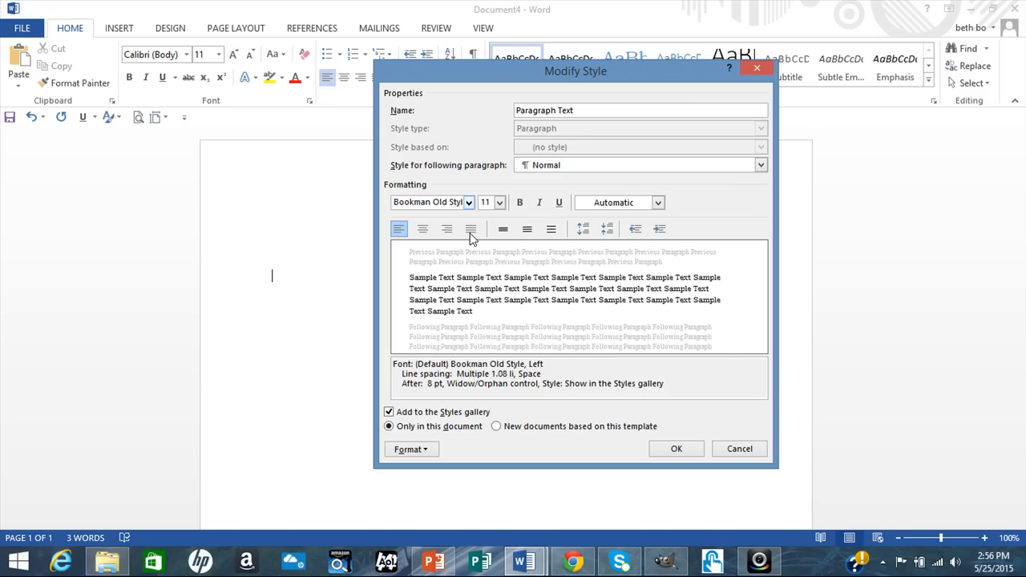
{"action": "left_click", "coordinate": [471, 230]}
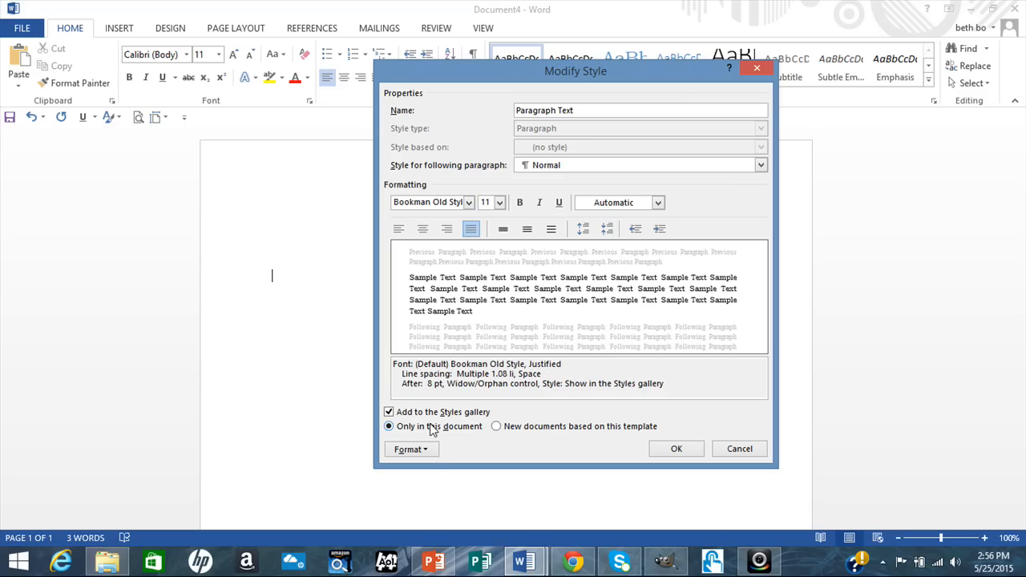
- Set the style's paragraph spacing to 10 pt after with single line spacing, and suppress space between paragraphs of the same style
{"action": "left_click", "coordinate": [411, 450]}
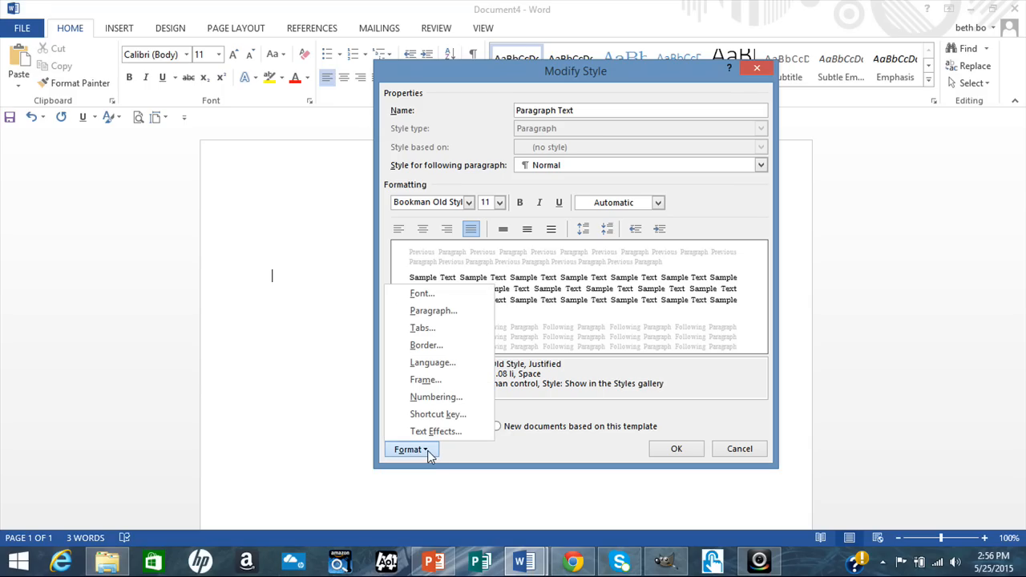
{"action": "left_click", "coordinate": [431, 311]}
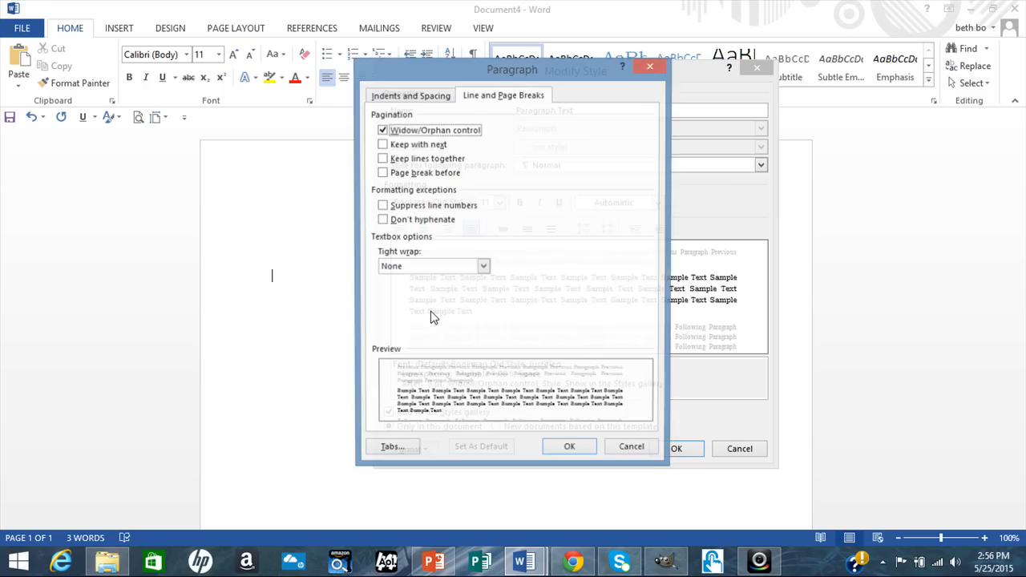
{"action": "left_click", "coordinate": [422, 96]}
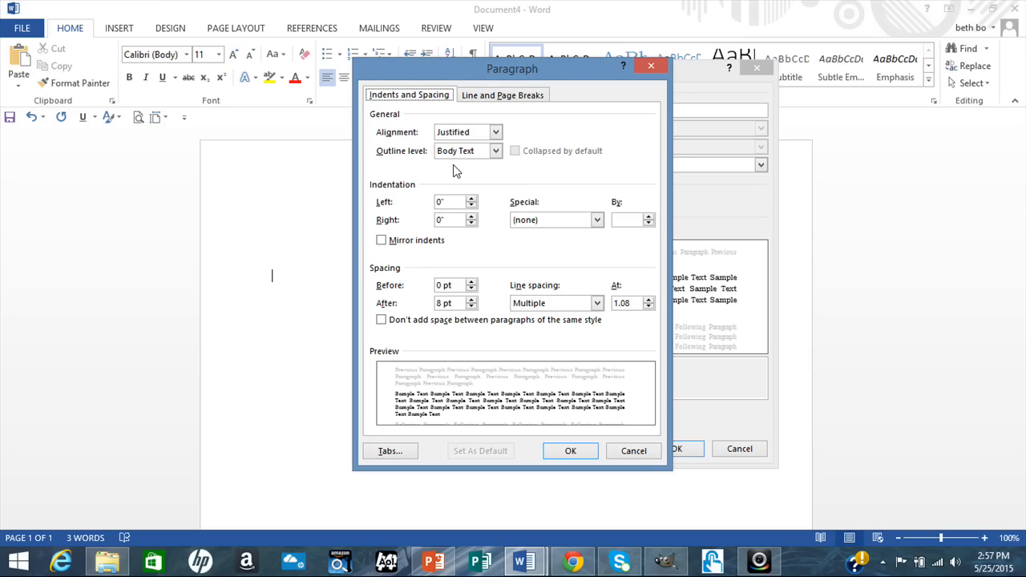
{"action": "left_click", "coordinate": [438, 303]}
{"action": "double_click", "coordinate": [439, 302]}
{"action": "type", "text": "10"}
{"action": "left_click", "coordinate": [597, 302]}
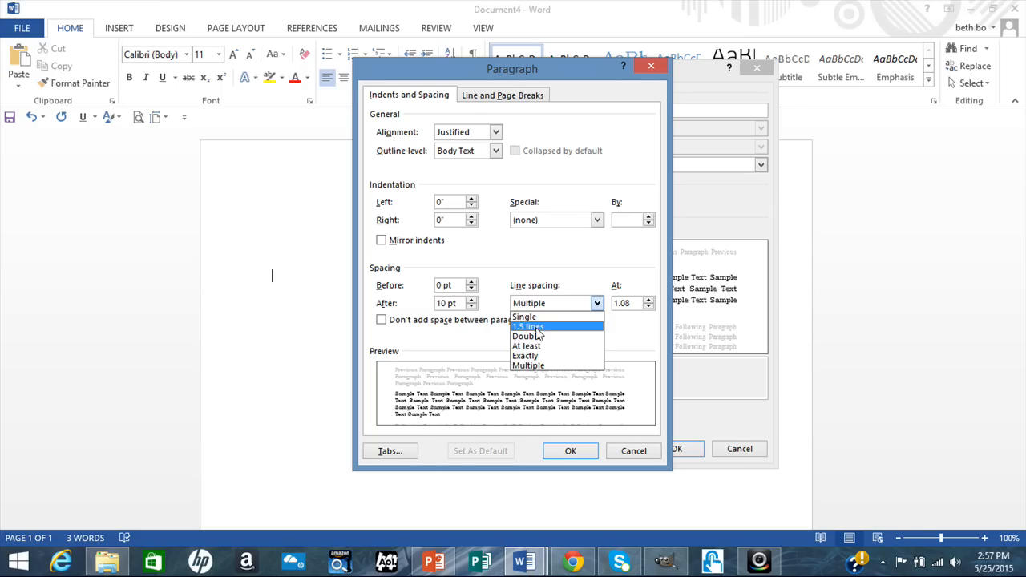
{"action": "left_click", "coordinate": [524, 317]}
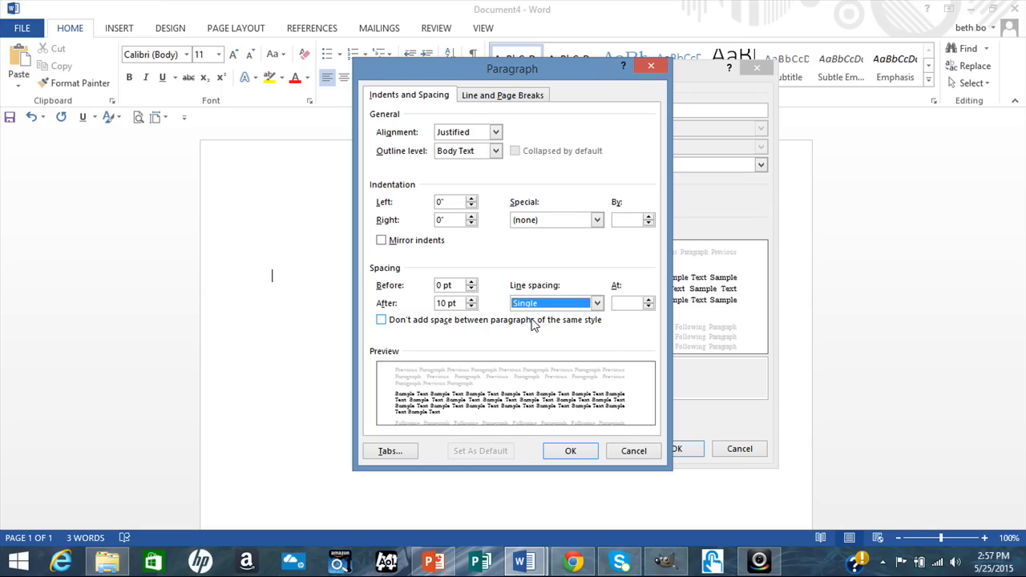
{"action": "left_click", "coordinate": [382, 320]}
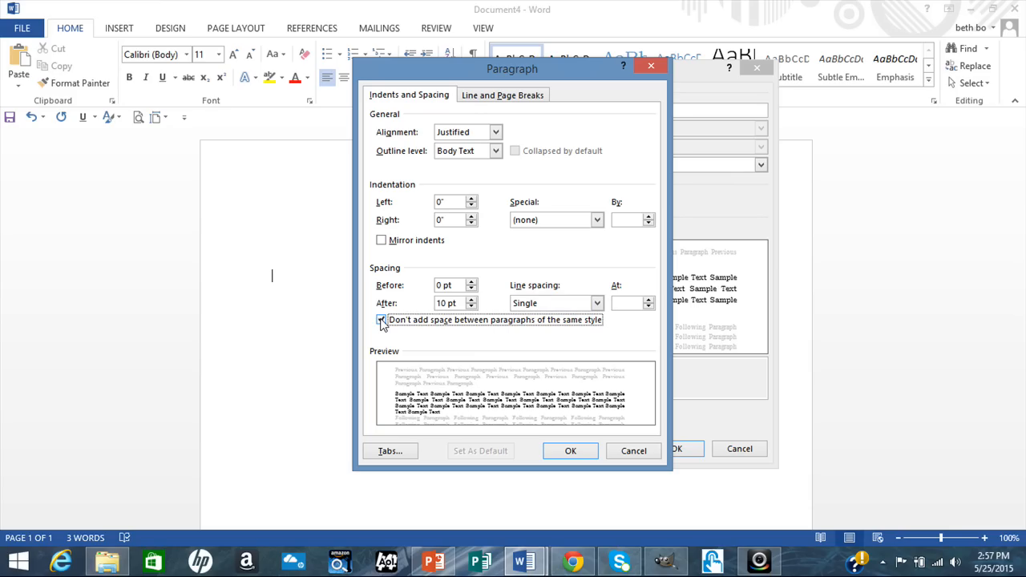
- Add a left-aligned tab stop at 0.2" to the Paragraph Text style and save the style changes
{"action": "left_click", "coordinate": [387, 451]}
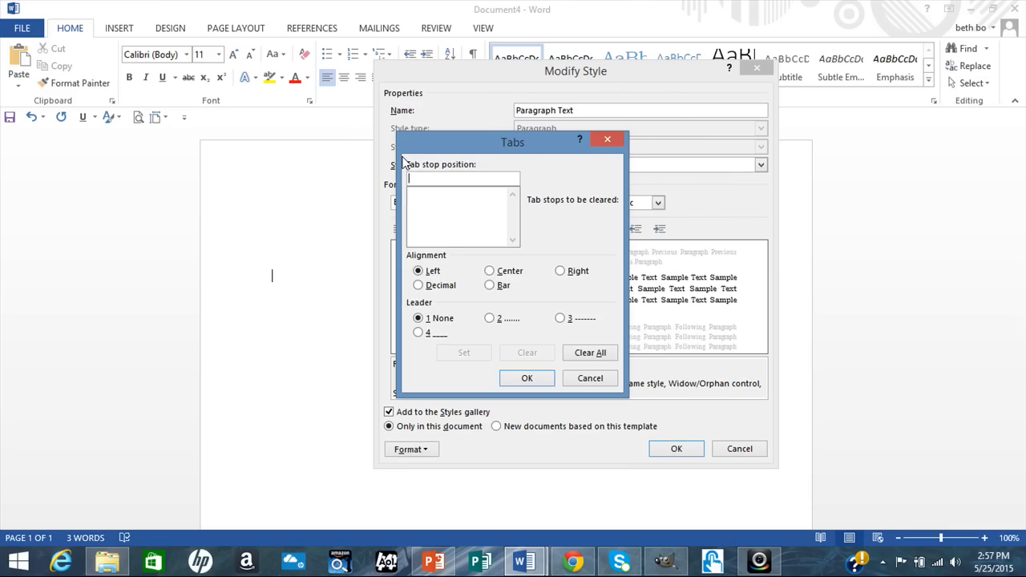
{"action": "type", "text": ".2"}
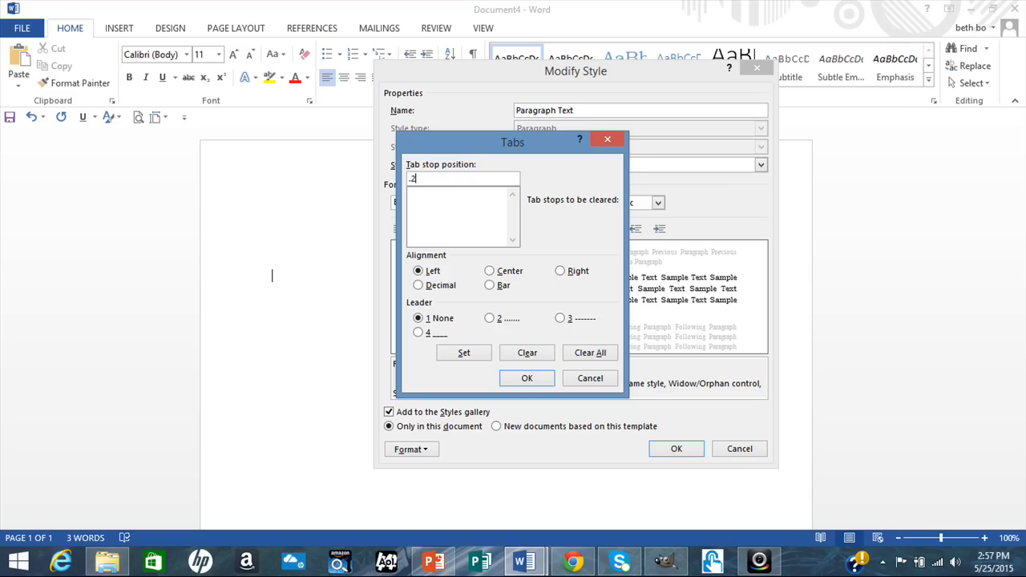
{"action": "left_click", "coordinate": [528, 384]}
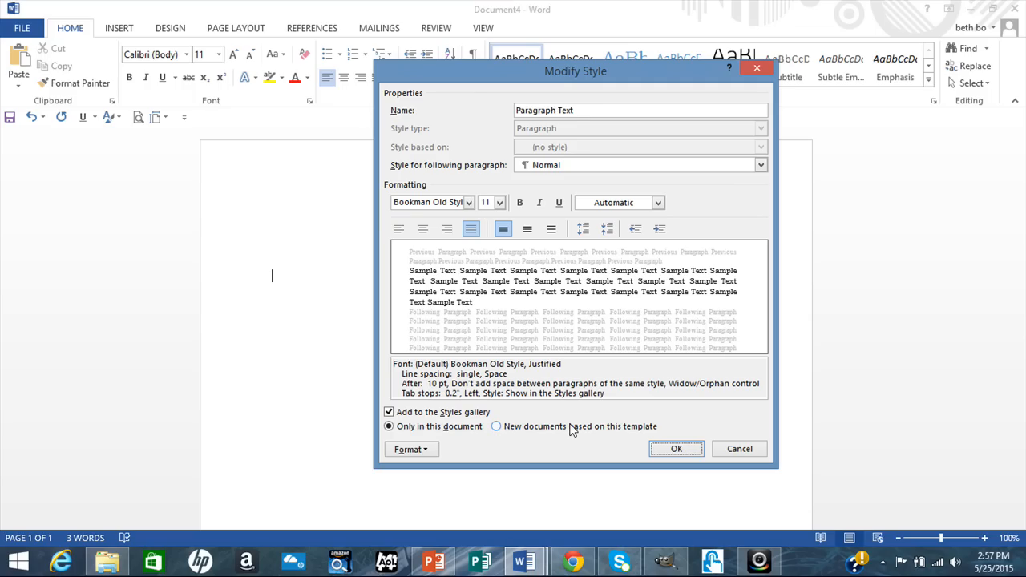
{"action": "left_click", "coordinate": [675, 448]}
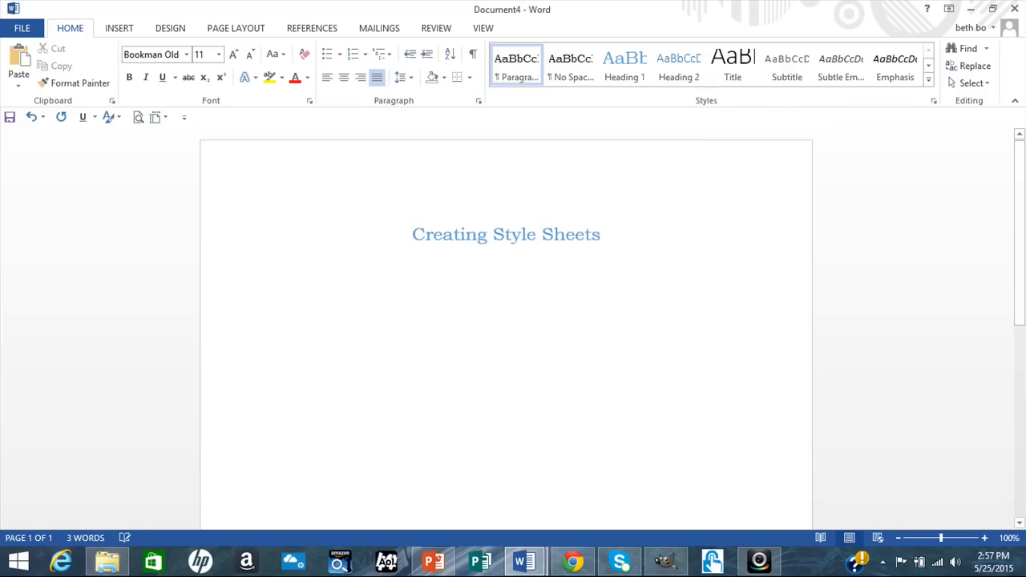
- Enter the body line "To create a style sheet" below the heading and begin a new paragraph under it
{"action": "type", "text": "To "}
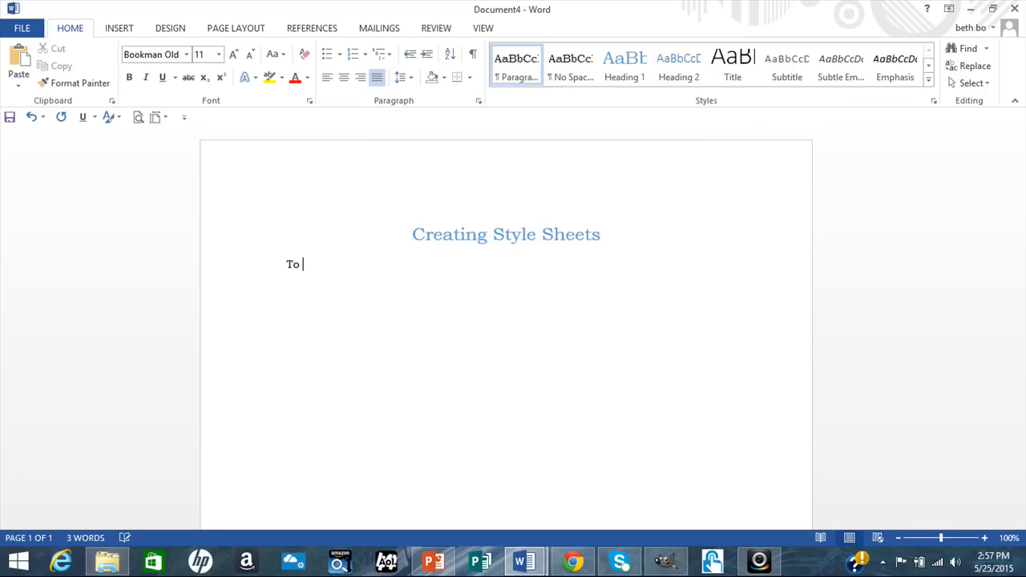
{"action": "type", "text": "create a style sheet"}
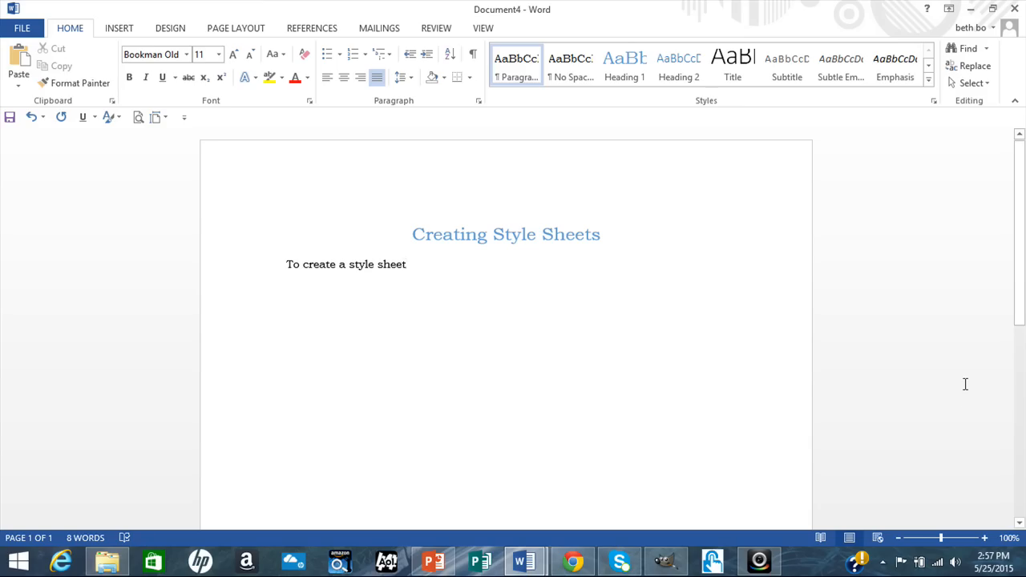
{"action": "left_click", "coordinate": [497, 327]}
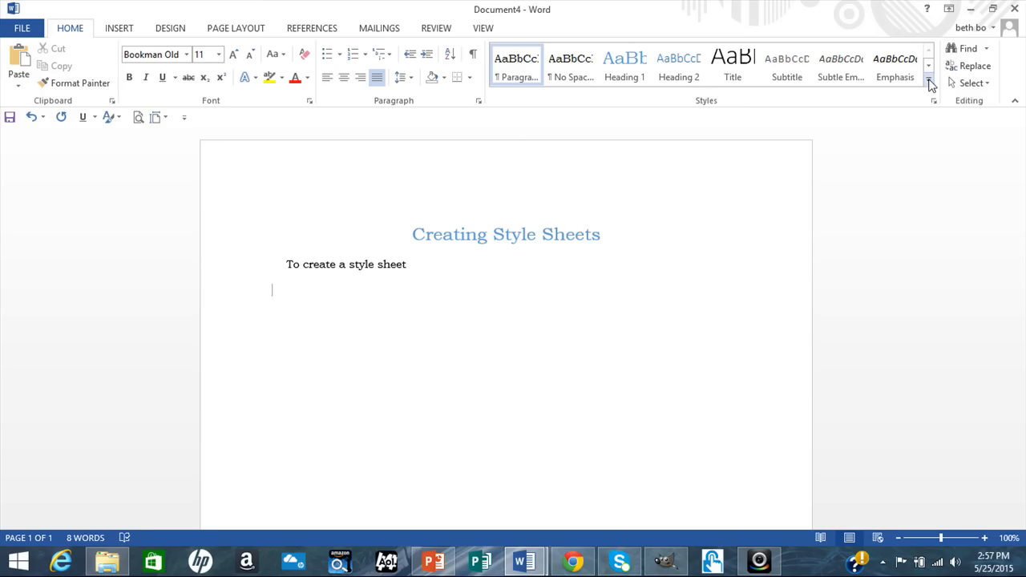
- Open the Quote style for modification and rename it Scripture
{"action": "left_click", "coordinate": [928, 78]}
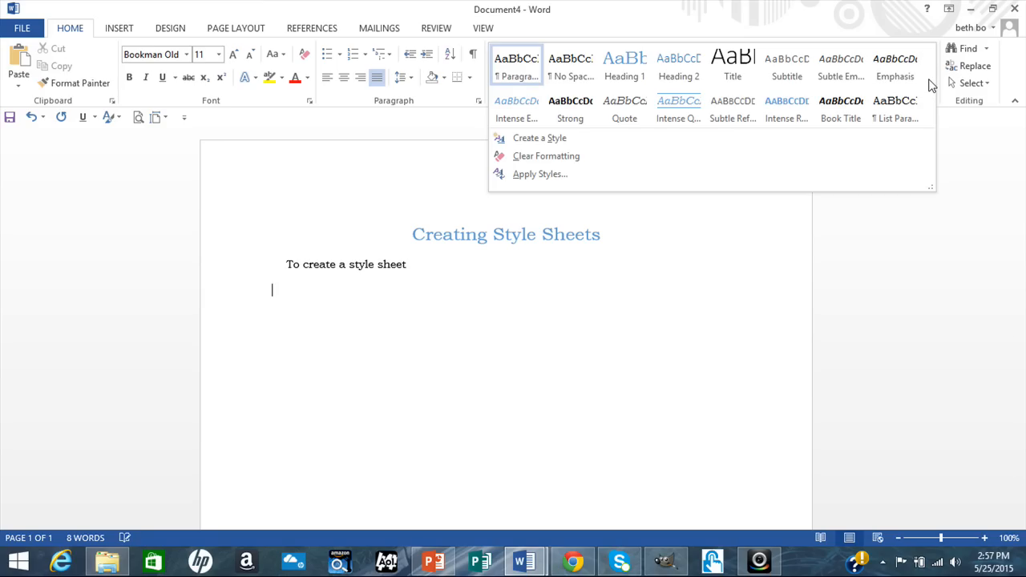
{"action": "right_click", "coordinate": [629, 114]}
{"action": "left_click", "coordinate": [653, 134]}
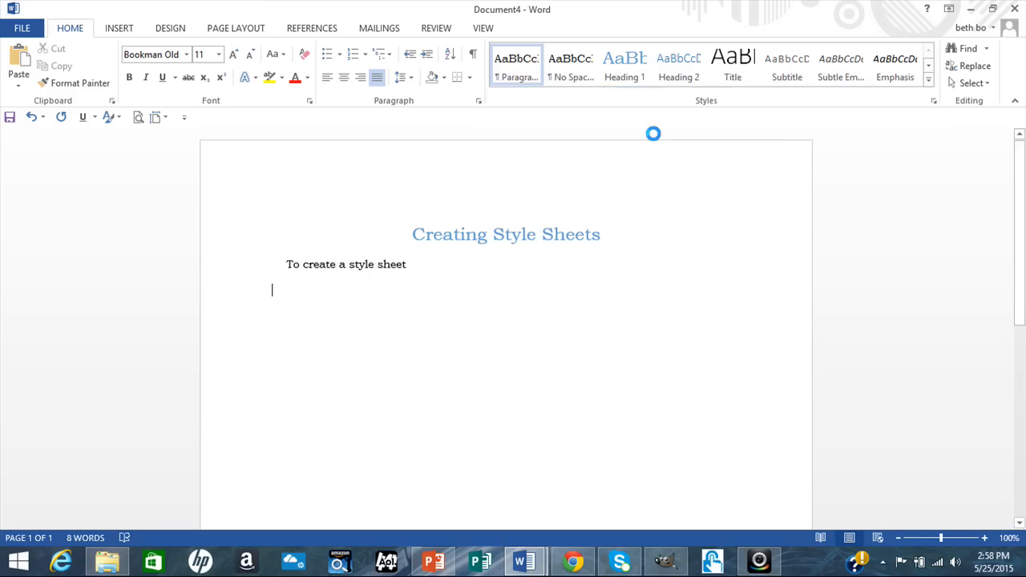
{"action": "type", "text": "Scripture"}
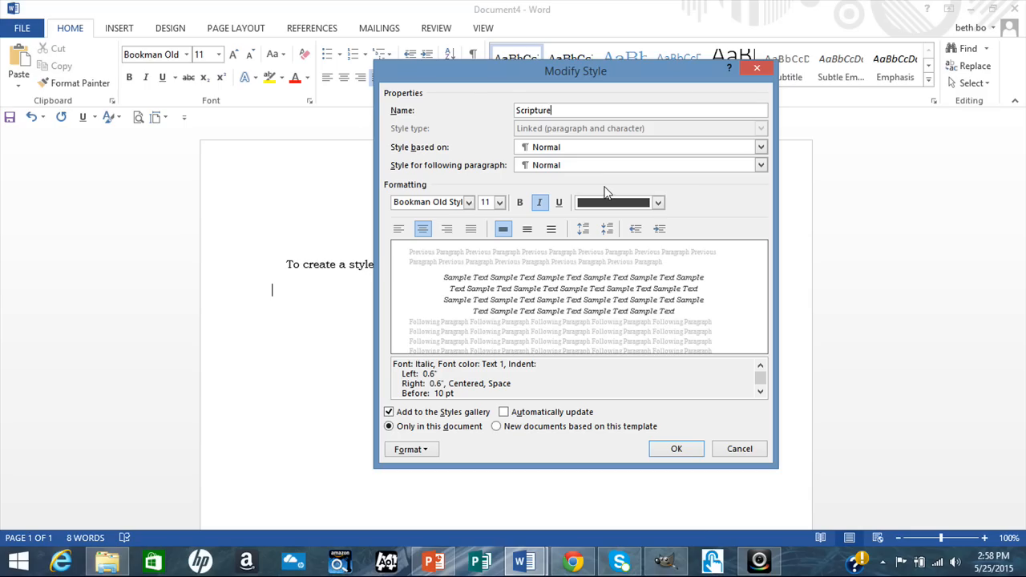
- Give the Scripture style justified alignment and a black font color, and have it update automatically
{"action": "left_click", "coordinate": [472, 230]}
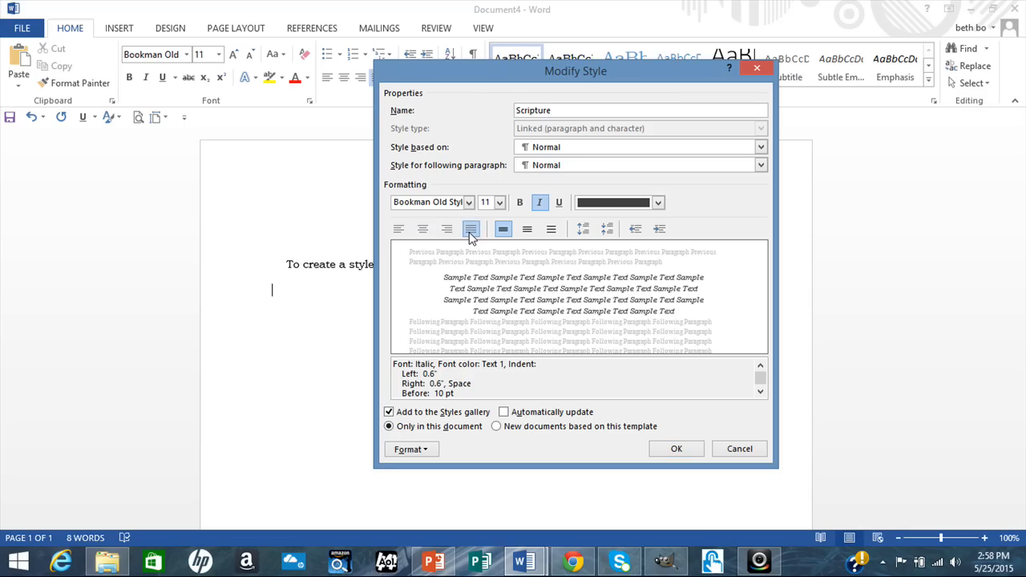
{"action": "left_click", "coordinate": [658, 202]}
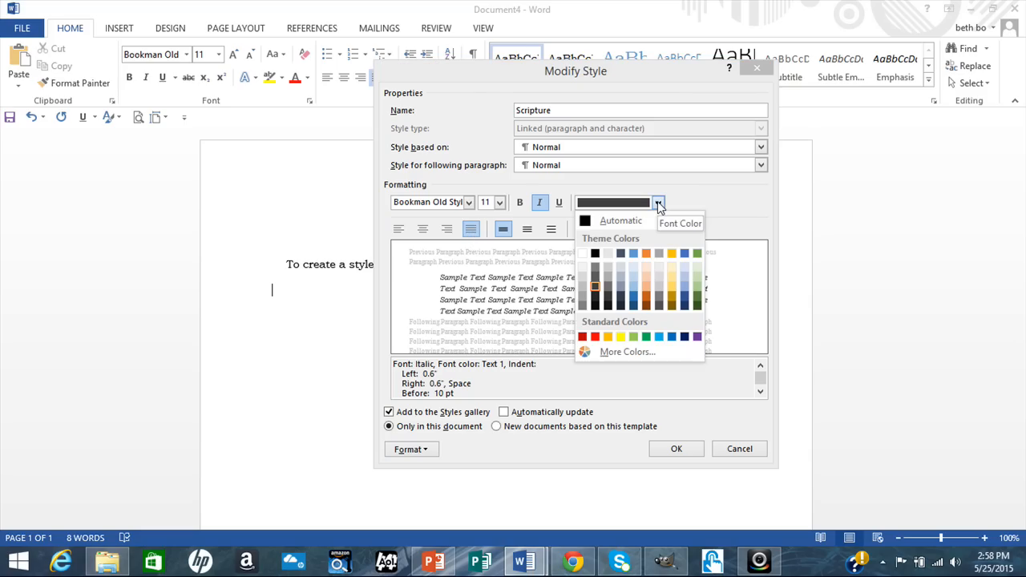
{"action": "left_click", "coordinate": [595, 255]}
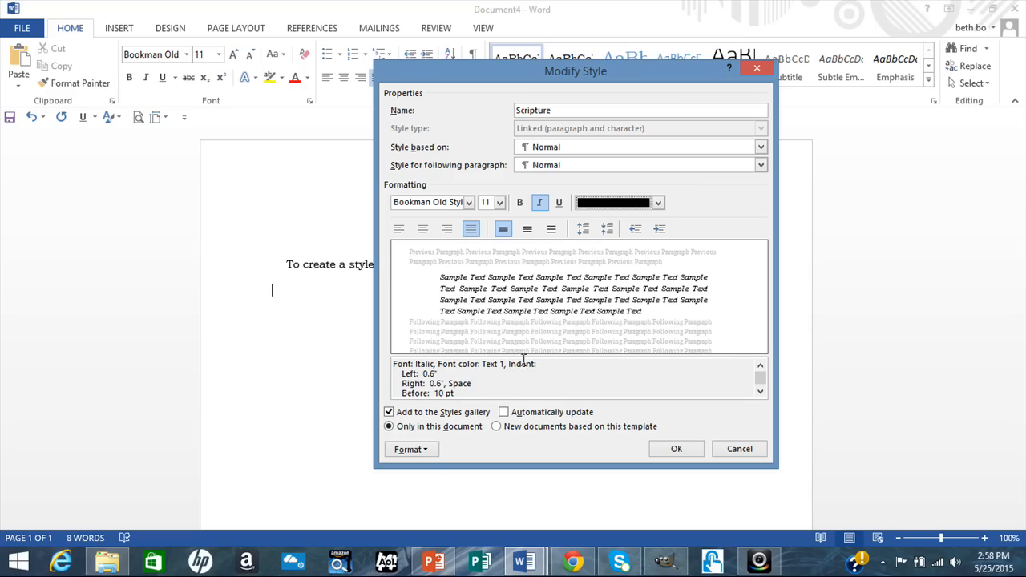
{"action": "left_click", "coordinate": [504, 412]}
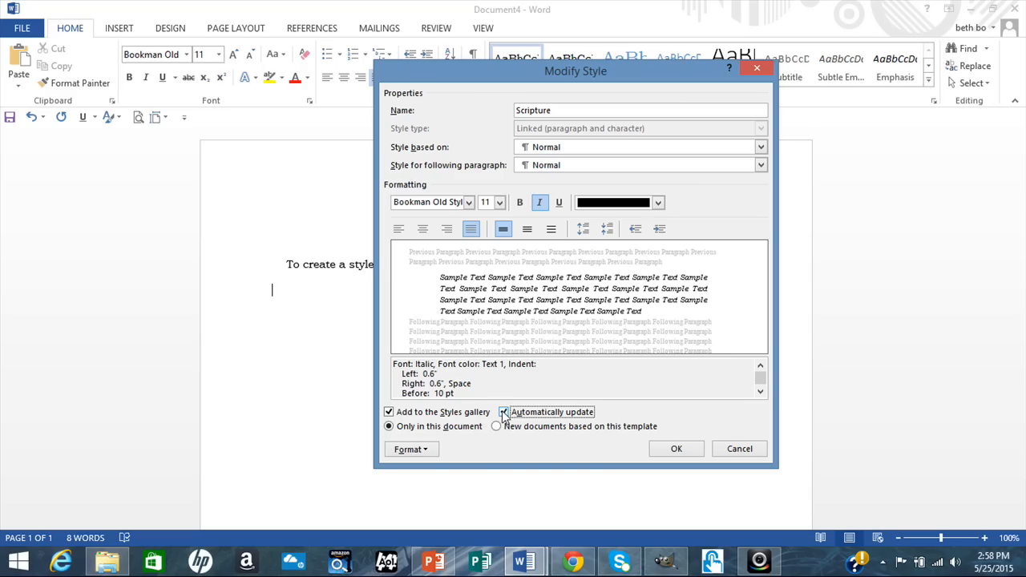
- Set the Scripture style's left and right paragraph indents to 0.3" and save the style changes
{"action": "left_click", "coordinate": [429, 453]}
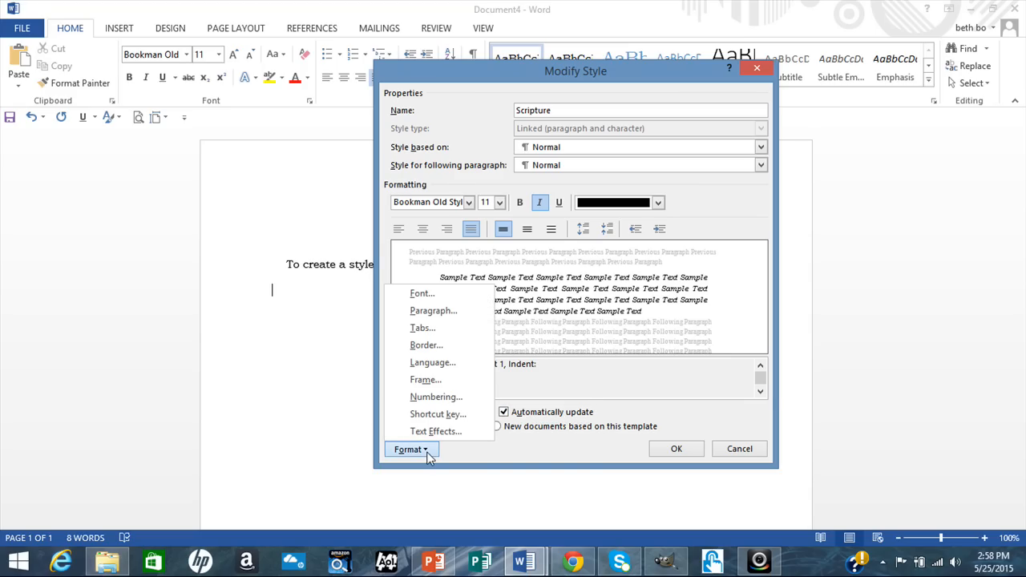
{"action": "left_click", "coordinate": [430, 311]}
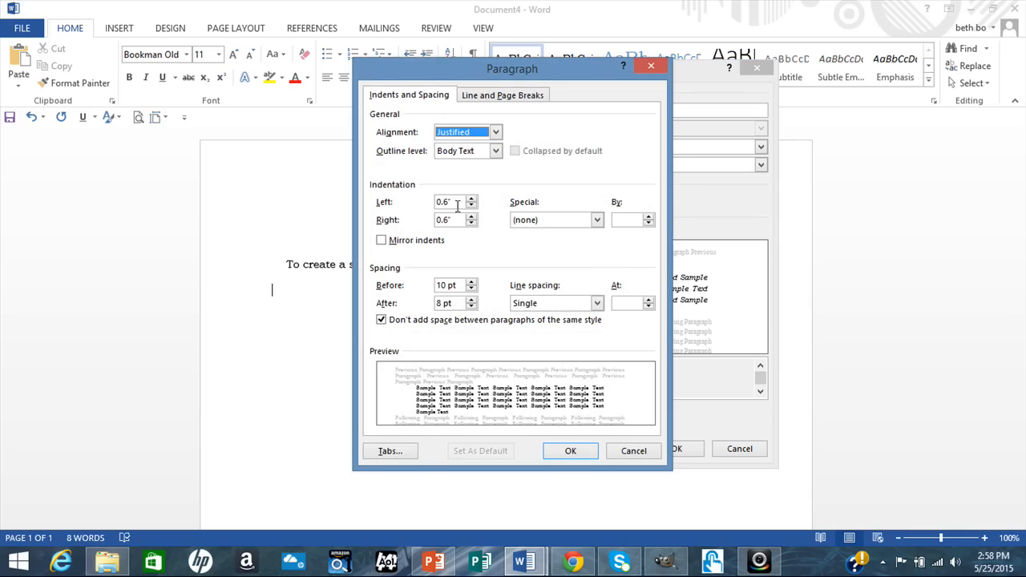
{"action": "left_click", "coordinate": [471, 206]}
{"action": "left_click", "coordinate": [471, 206]}
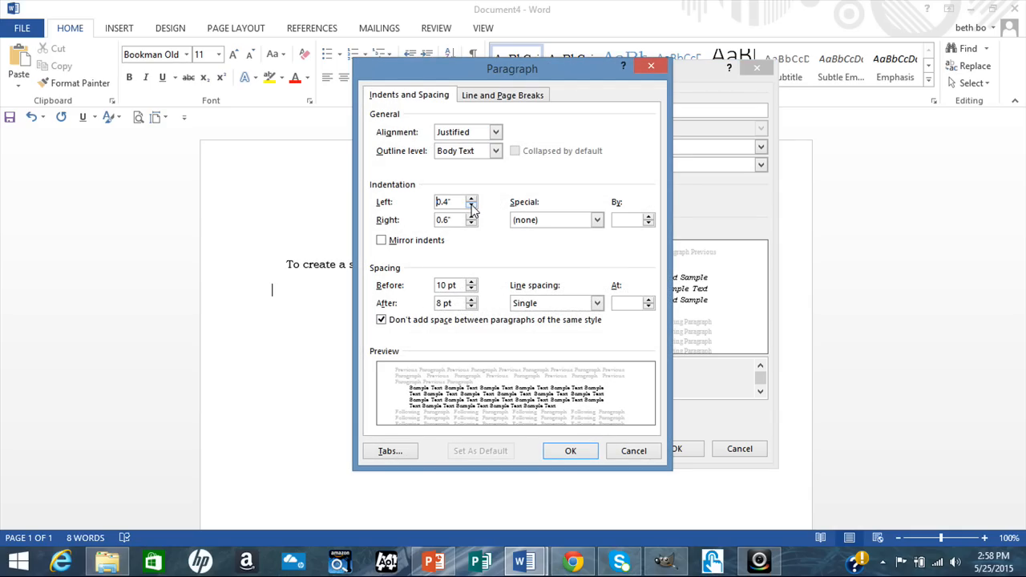
{"action": "left_click", "coordinate": [470, 206]}
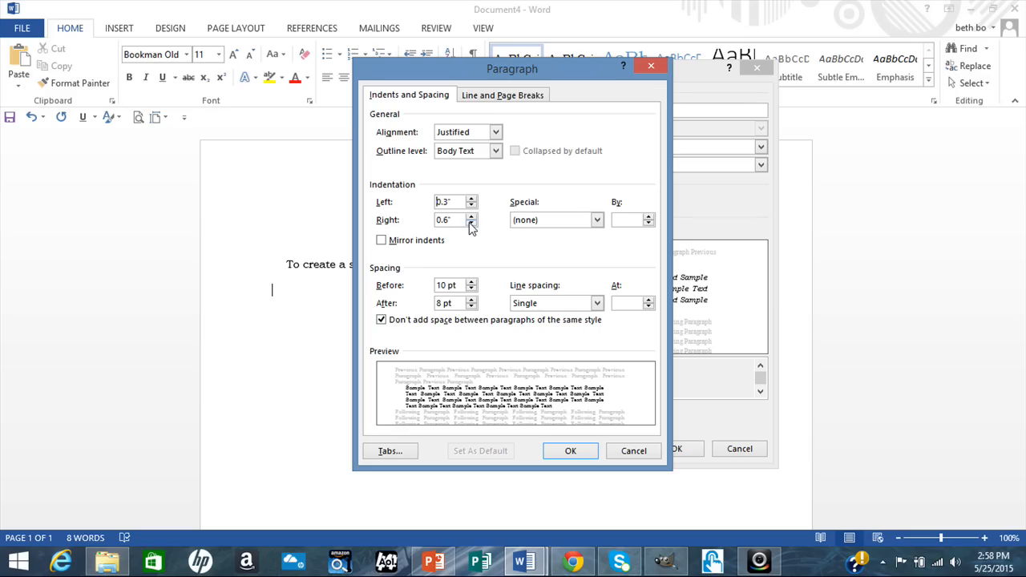
{"action": "left_click", "coordinate": [470, 224]}
{"action": "left_click", "coordinate": [470, 224]}
{"action": "left_click", "coordinate": [471, 223]}
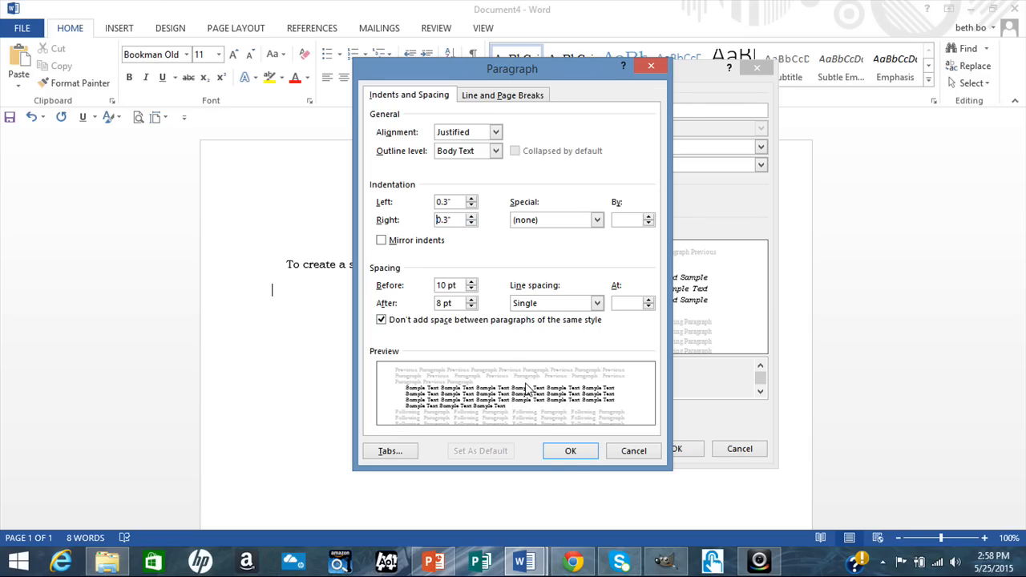
{"action": "left_click", "coordinate": [570, 453]}
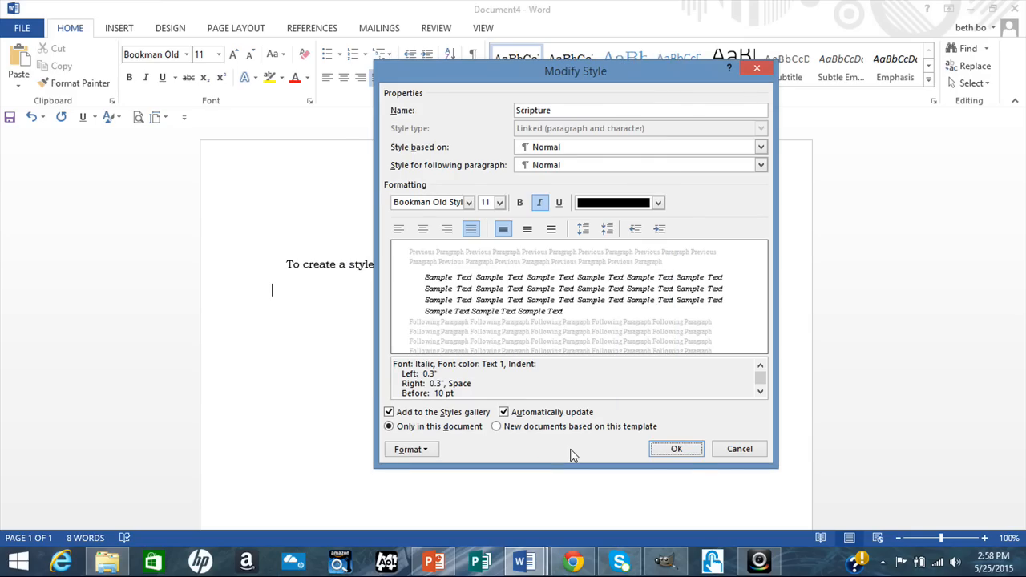
{"action": "left_click", "coordinate": [662, 450]}
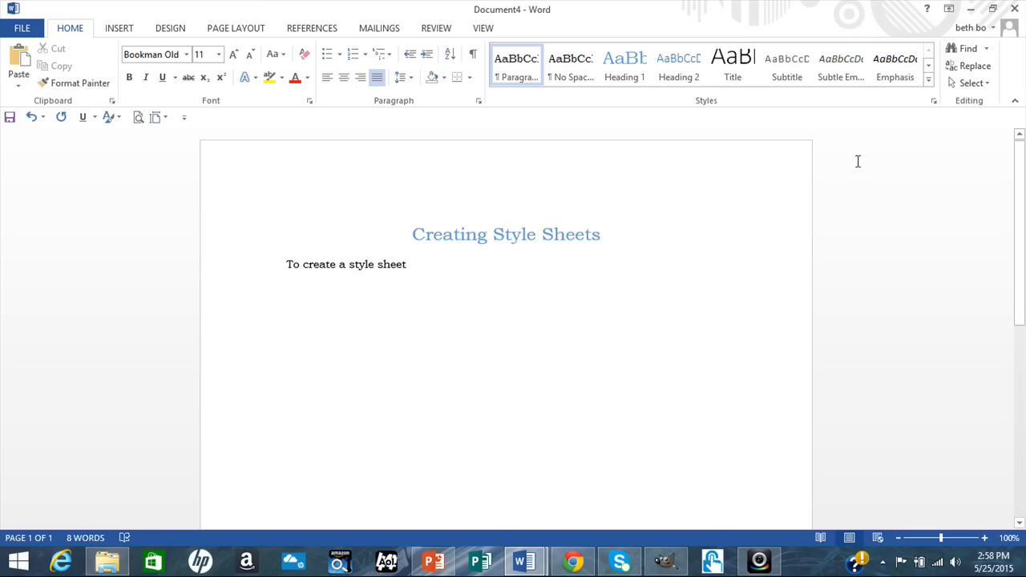
- Apply the Scripture style to the empty paragraph, enter "Jesus wept" and start a new paragraph
{"action": "left_click", "coordinate": [928, 79]}
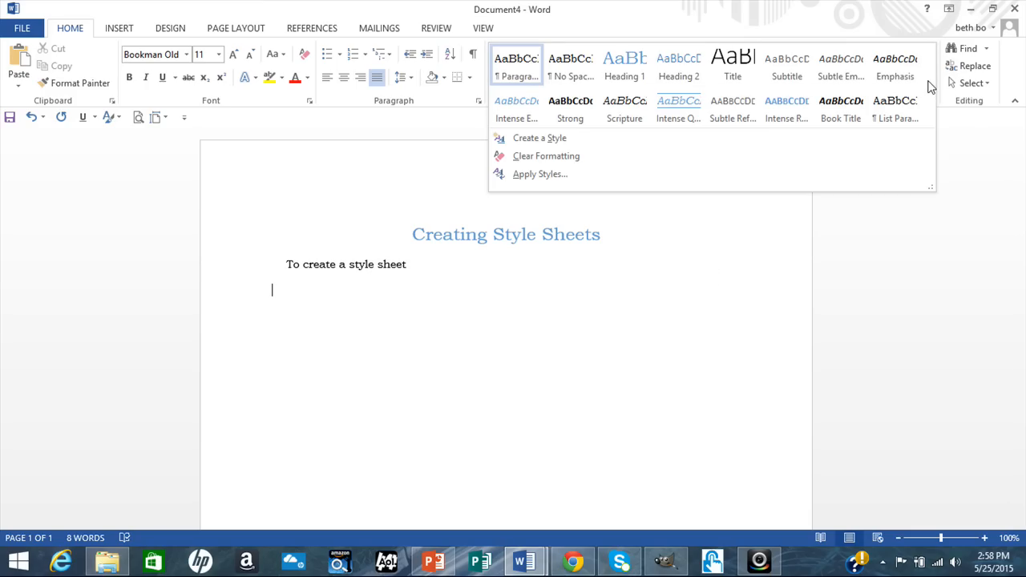
{"action": "left_click", "coordinate": [631, 113]}
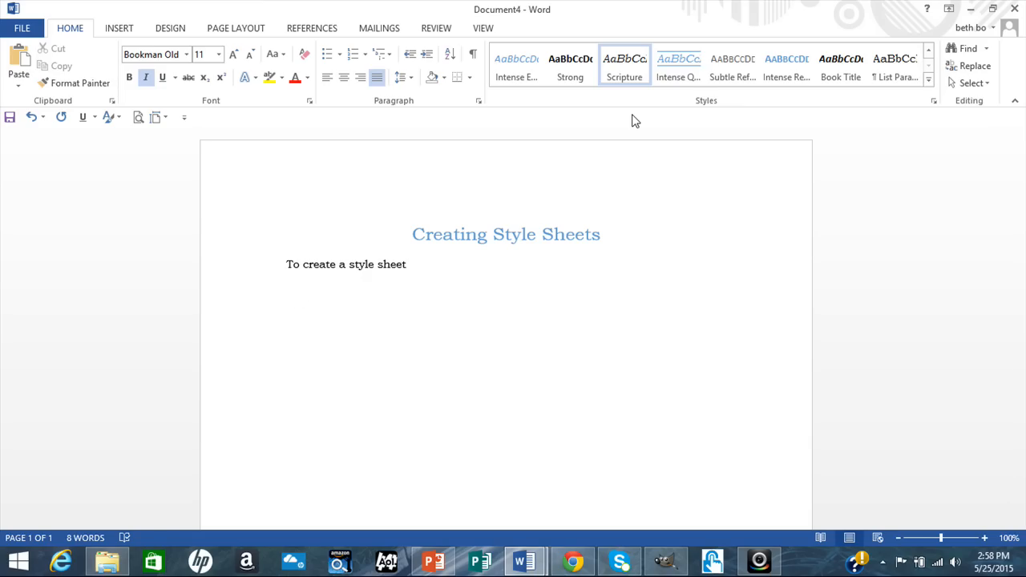
{"action": "type", "text": "Jesus wept"}
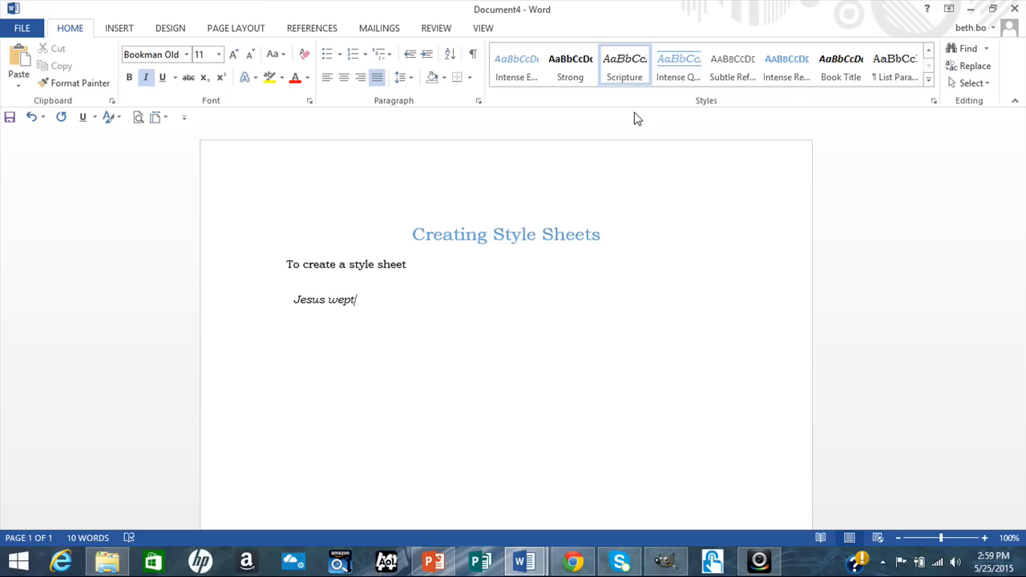
{"action": "key", "text": "Return"}
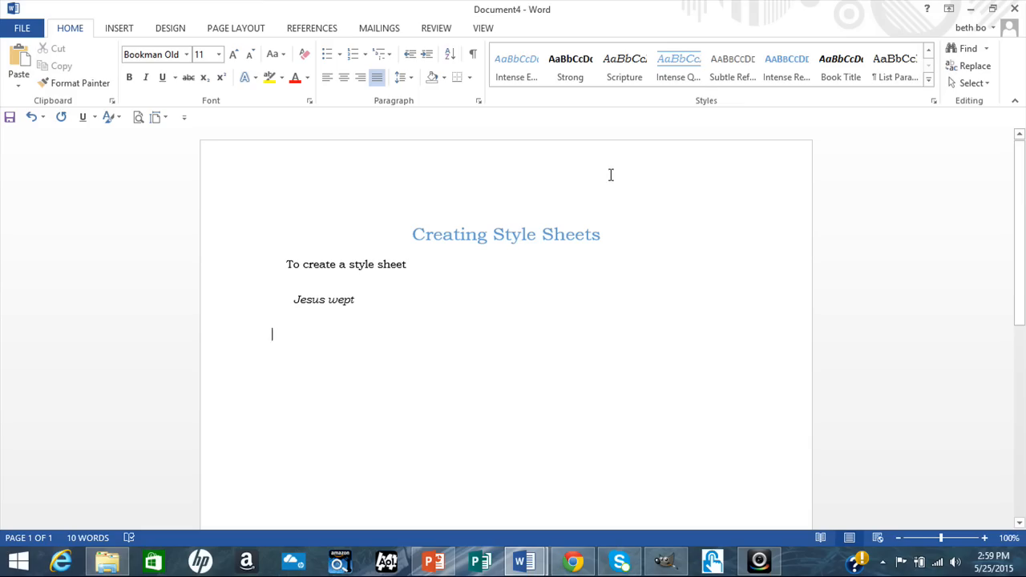
- Modify the Paragraph Text style used by the "To create a style sheet" line to Lucida Sans Typewriter at 12 pt
{"action": "left_click", "coordinate": [325, 264]}
{"action": "left_click", "coordinate": [300, 264]}
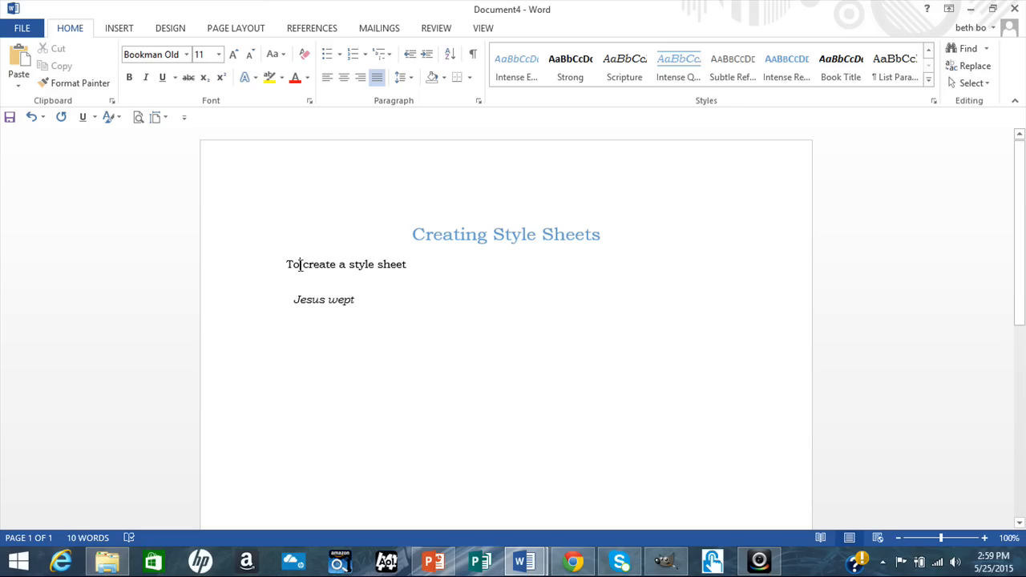
{"action": "left_click", "coordinate": [929, 52]}
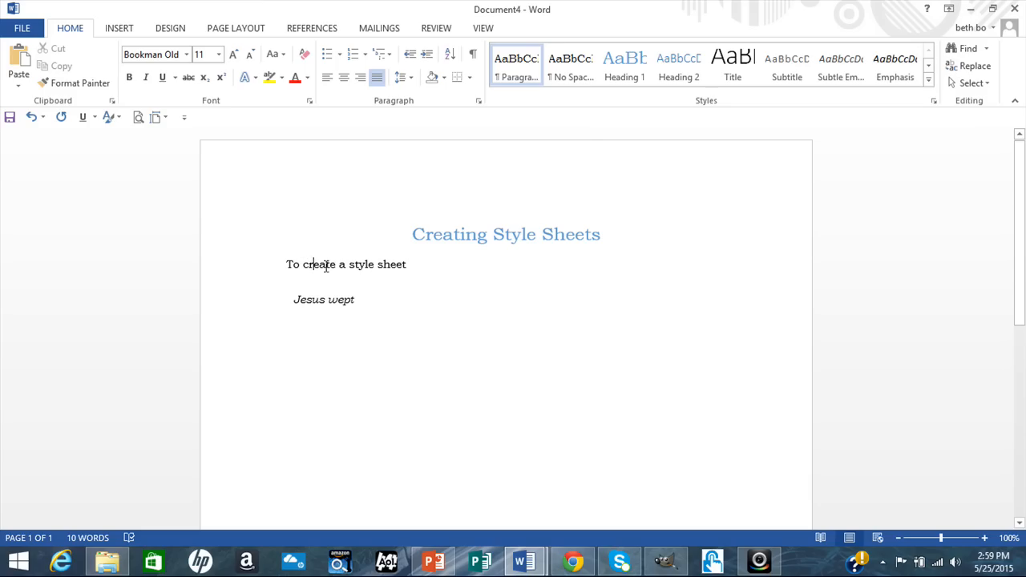
{"action": "right_click", "coordinate": [515, 69]}
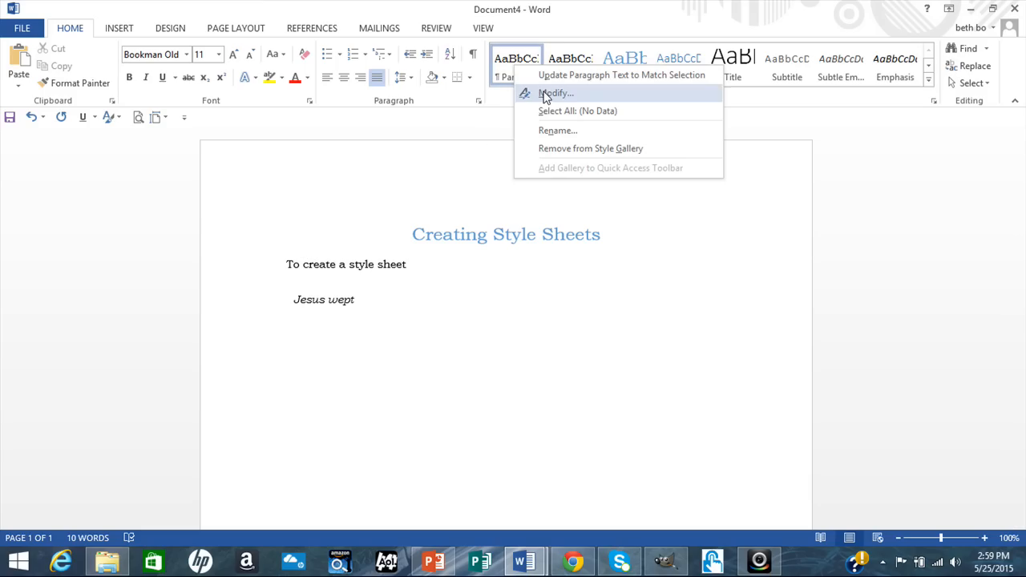
{"action": "left_click", "coordinate": [545, 94]}
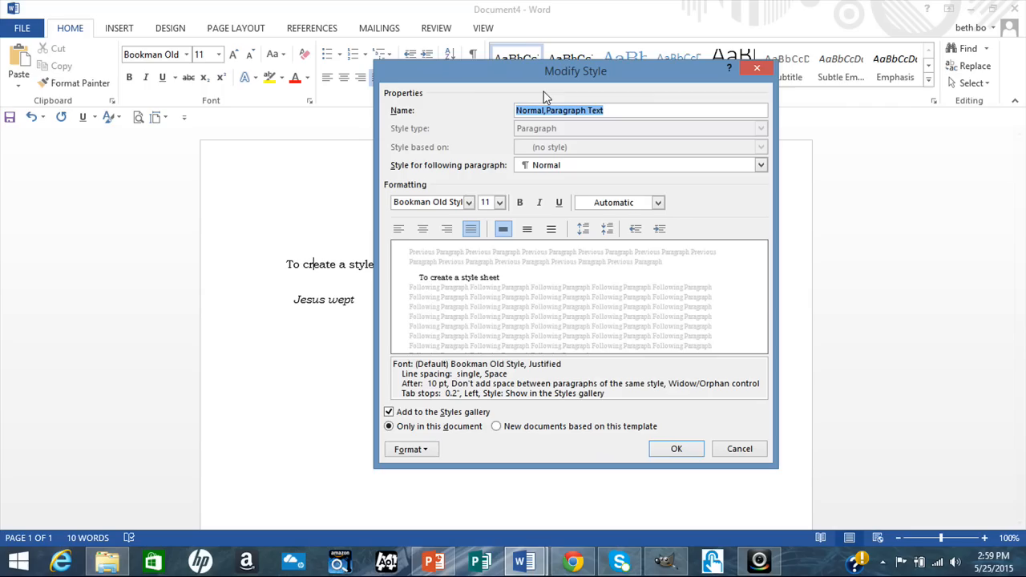
{"action": "left_click", "coordinate": [469, 203]}
{"action": "left_click", "coordinate": [472, 275]}
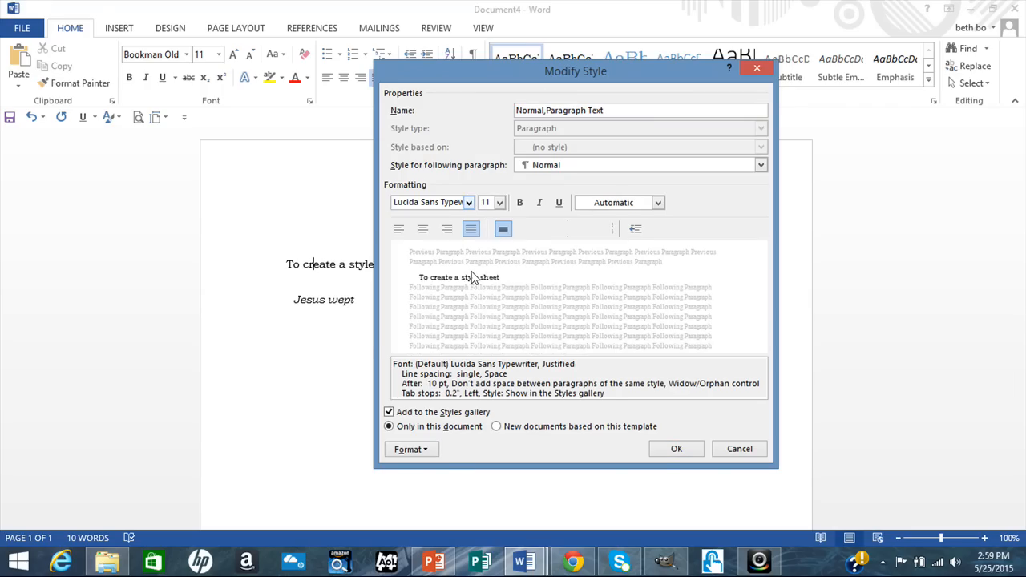
{"action": "left_click", "coordinate": [501, 201]}
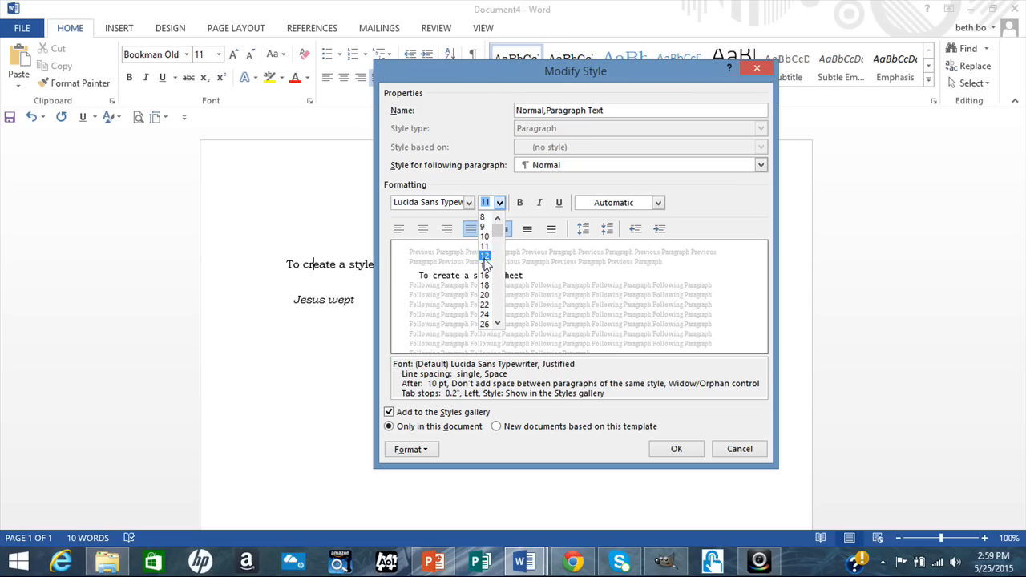
{"action": "left_click", "coordinate": [484, 263]}
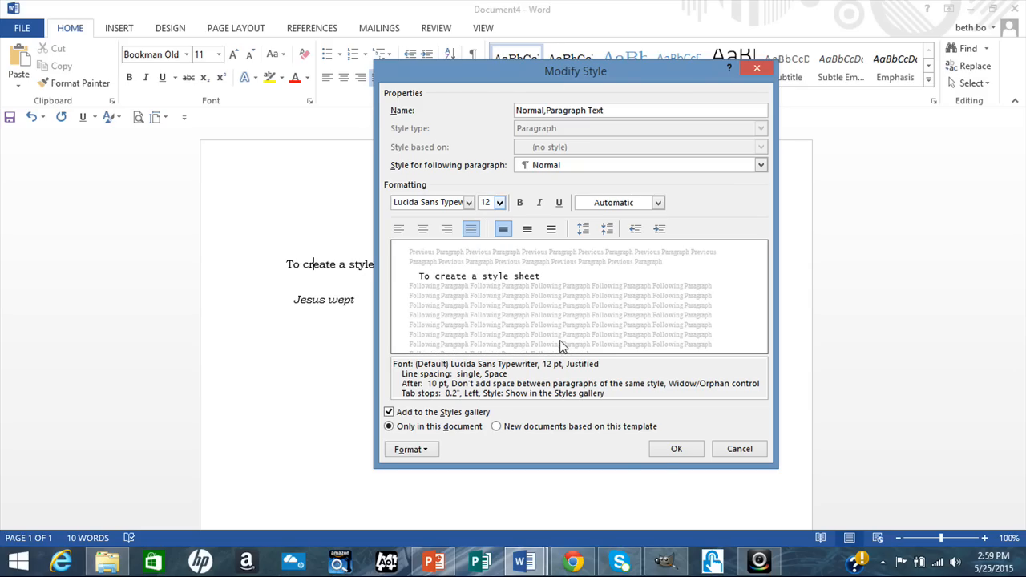
{"action": "left_click", "coordinate": [662, 452]}
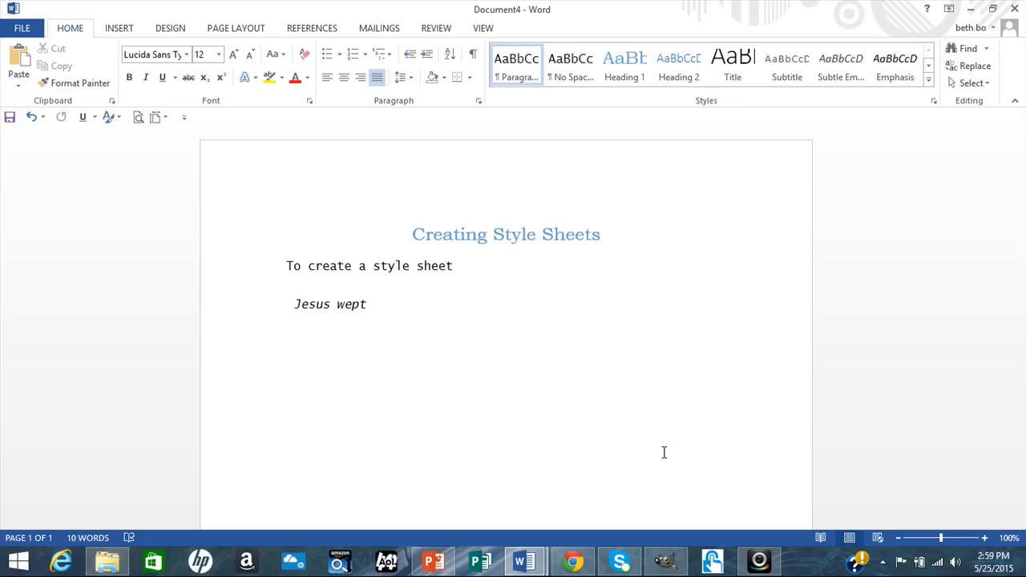
- Switch to the PowerPoint slide show "Formatting Your Book's Margins"
{"action": "left_click", "coordinate": [437, 563]}
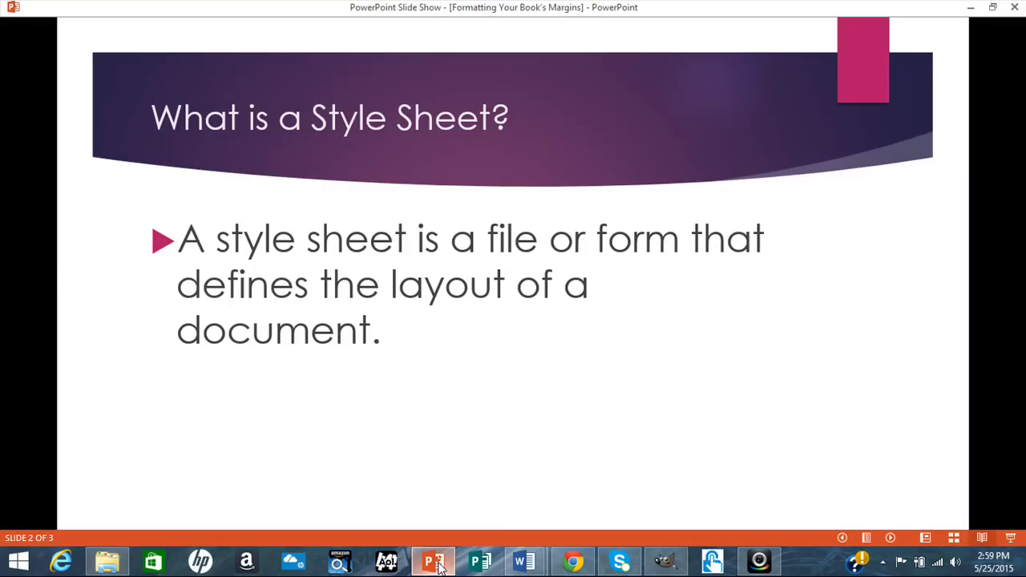